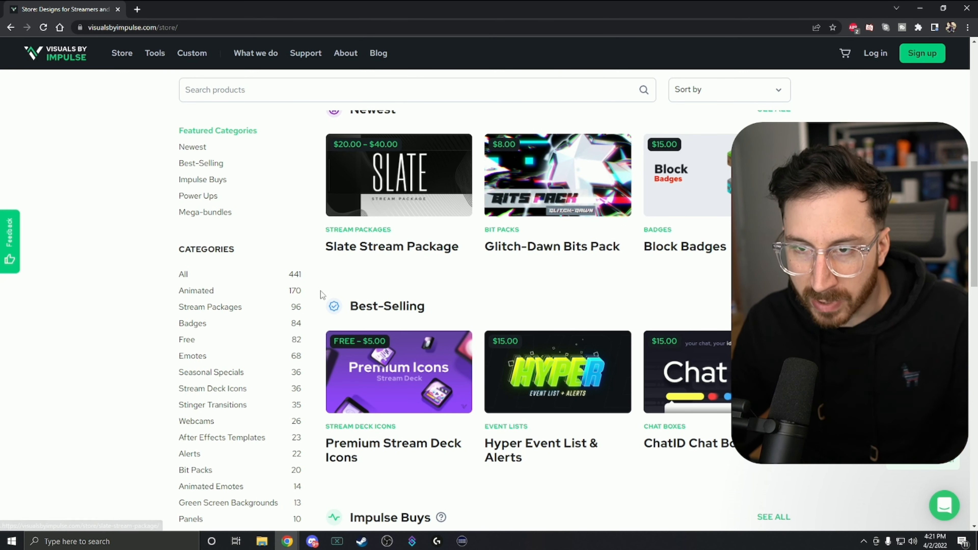
# - Browse the animated products and stream packages in the Visuals by Impulse store, including the free Paranormal Stream Package
pyautogui.click(222, 290)
pyautogui.hotkey('alt', 'Left')
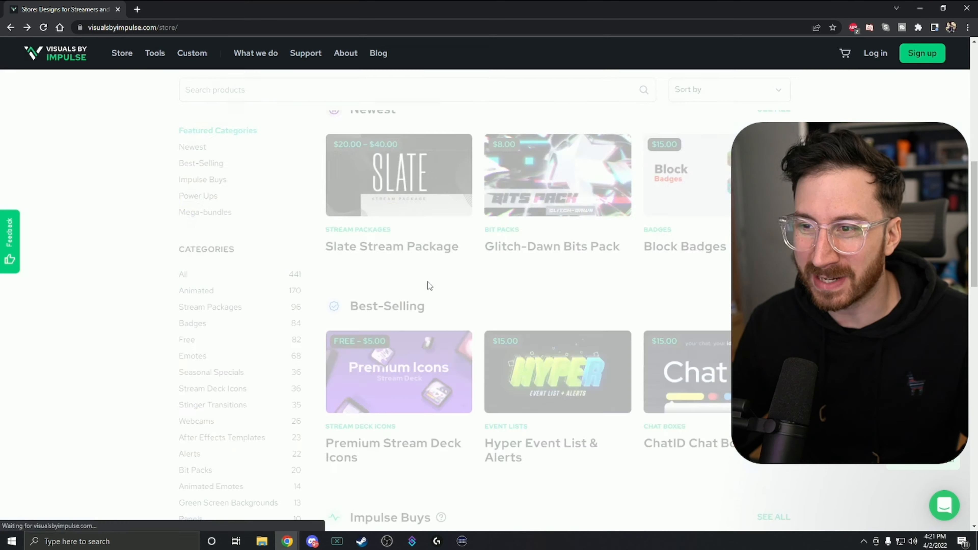
pyautogui.scroll(-5, 447, 304)
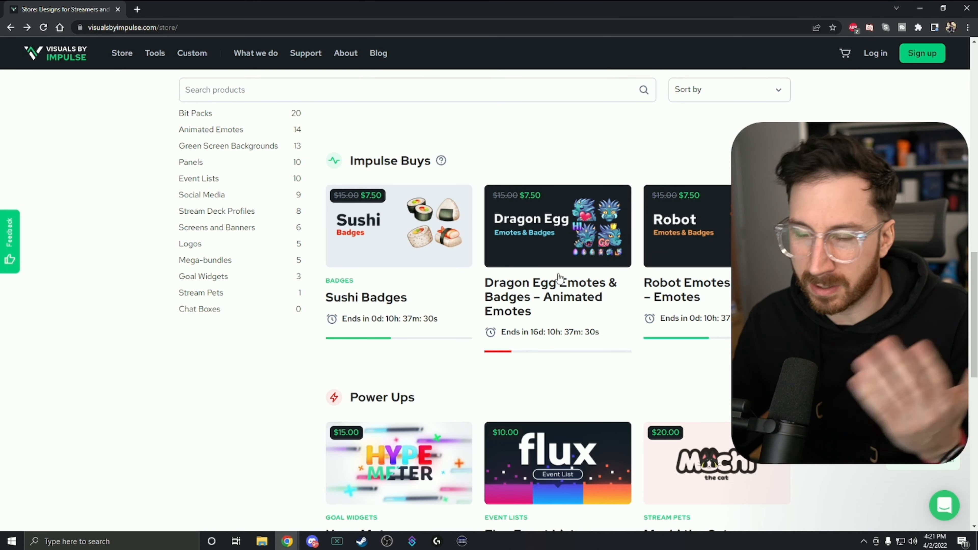
pyautogui.scroll(10, 529, 264)
pyautogui.click(197, 341)
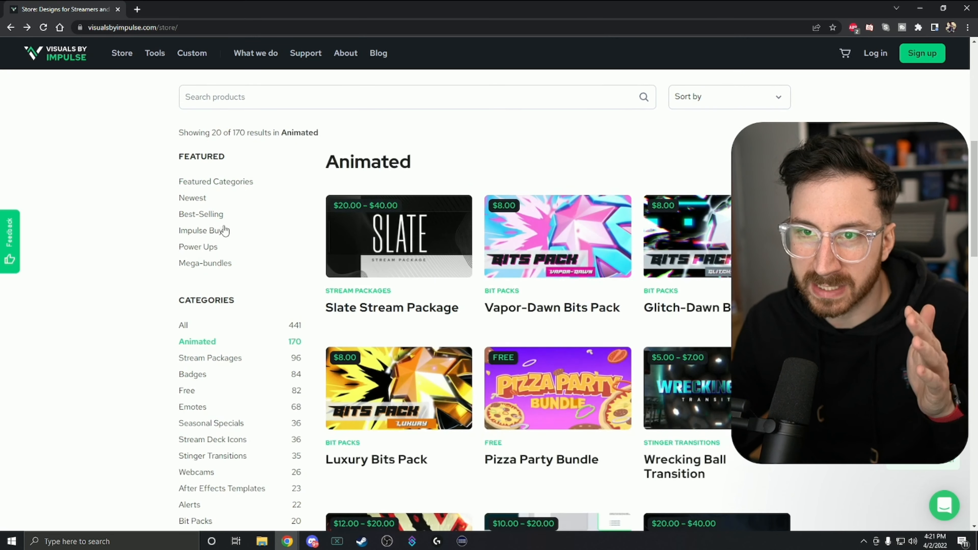
pyautogui.scroll(-1, 220, 408)
pyautogui.scroll(-10, 220, 409)
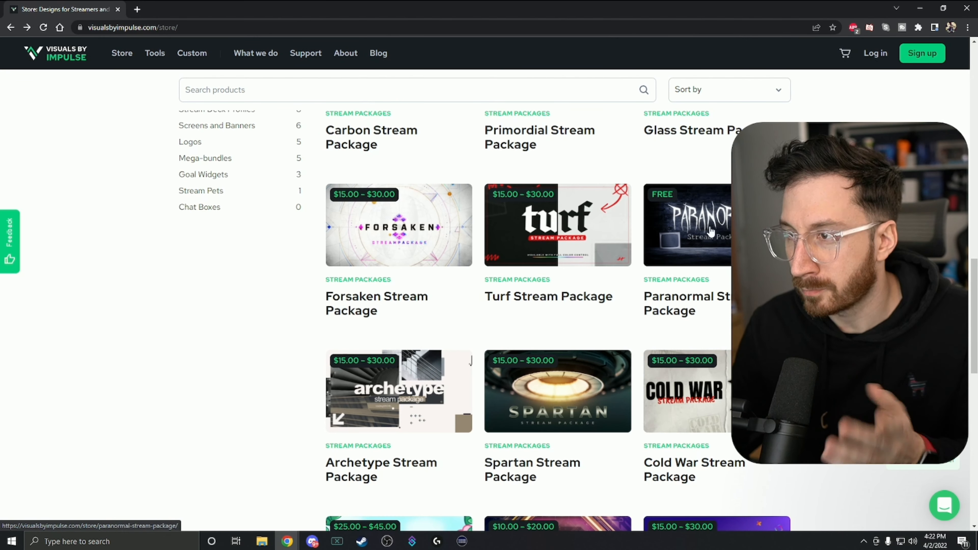
pyautogui.click(724, 243)
pyautogui.scroll(-1, 670, 279)
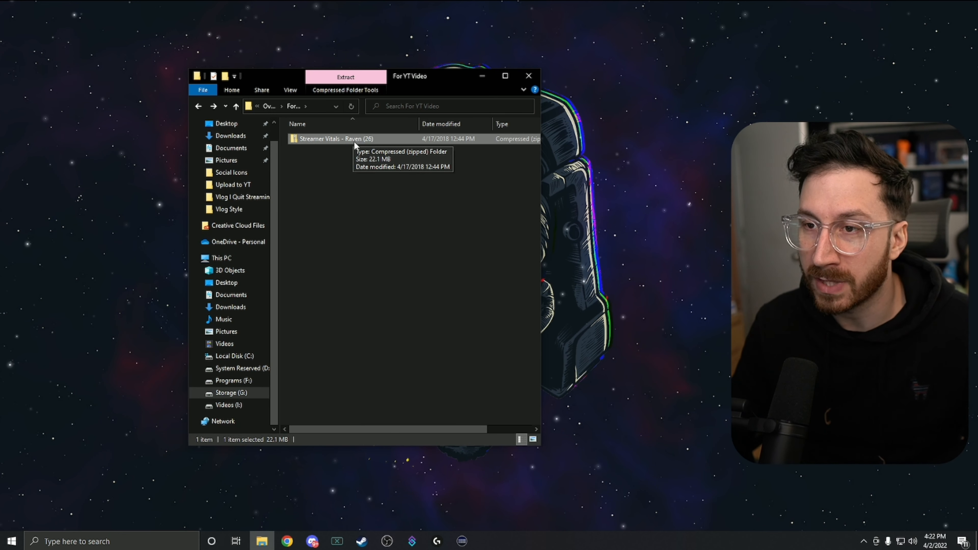
# - Extract the Streamer Vitals - Raven (26) zip archive into a folder of the same name in For YT Video
pyautogui.rightClick(316, 139)
pyautogui.click(350, 183)
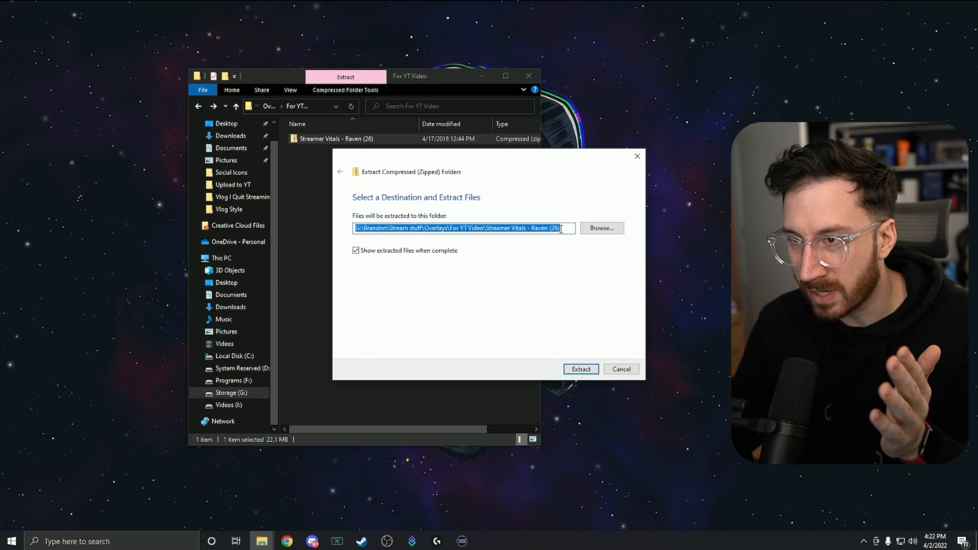
pyautogui.click(582, 369)
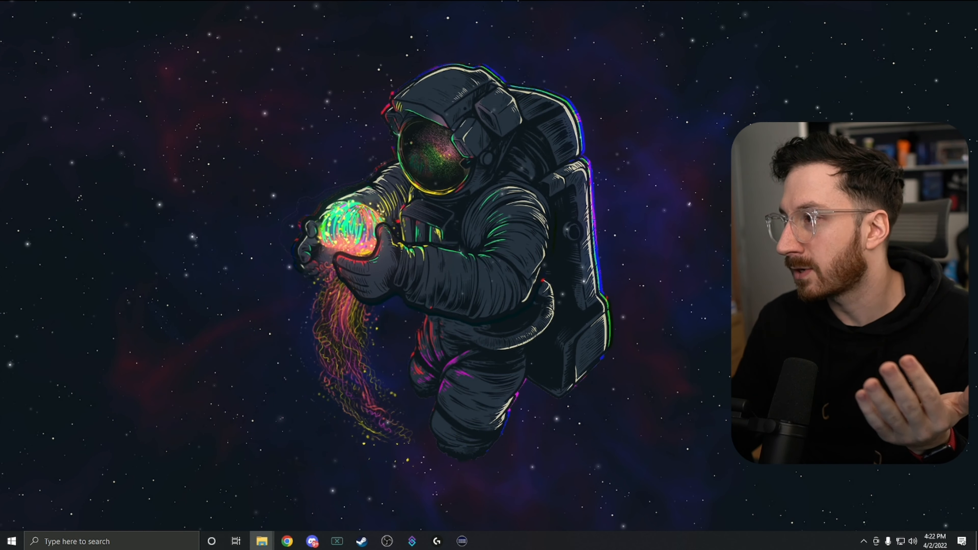
# - Switch to OBS and add a new scene named "Starting soon"
pyautogui.click(386, 541)
pyautogui.moveTo(269, 76); pyautogui.dragTo(239, 73)
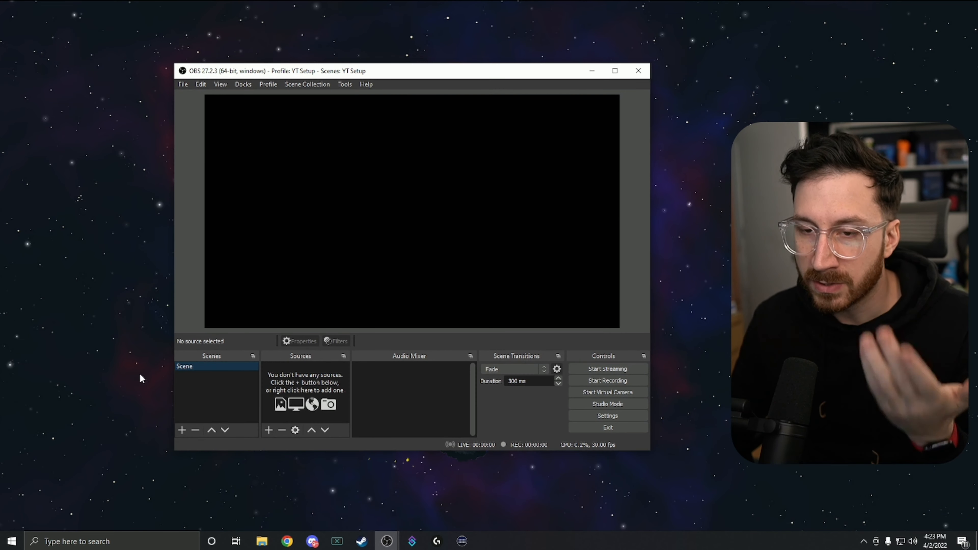
pyautogui.click(183, 431)
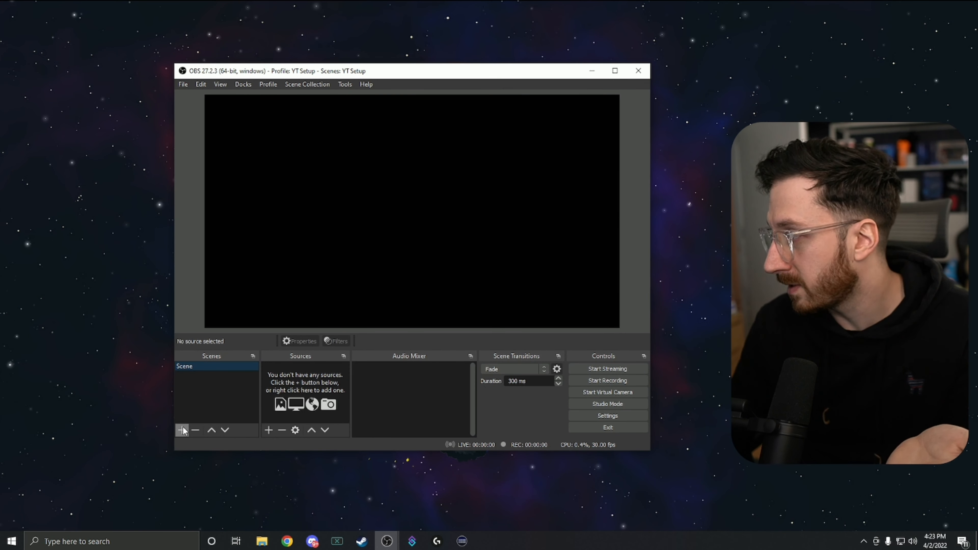
pyautogui.click(183, 429)
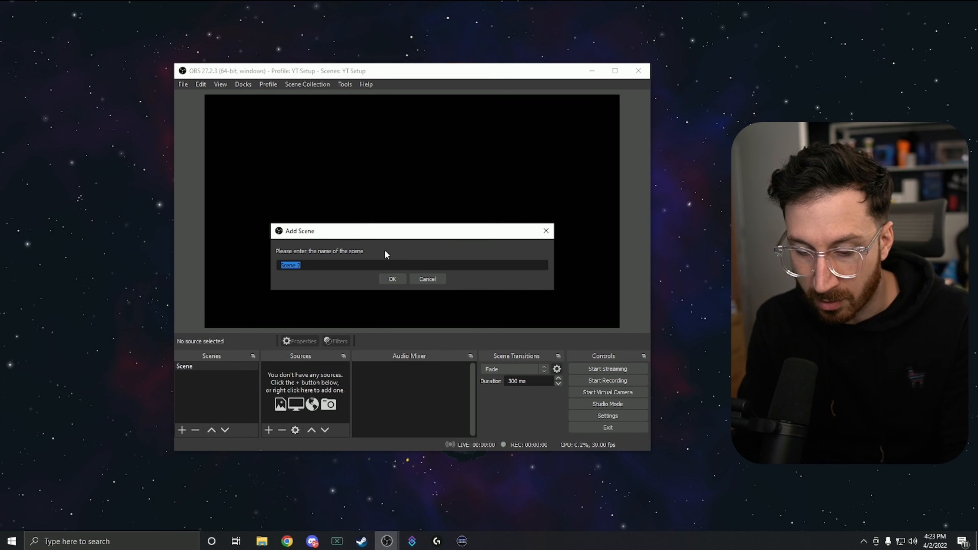
pyautogui.write('Start')
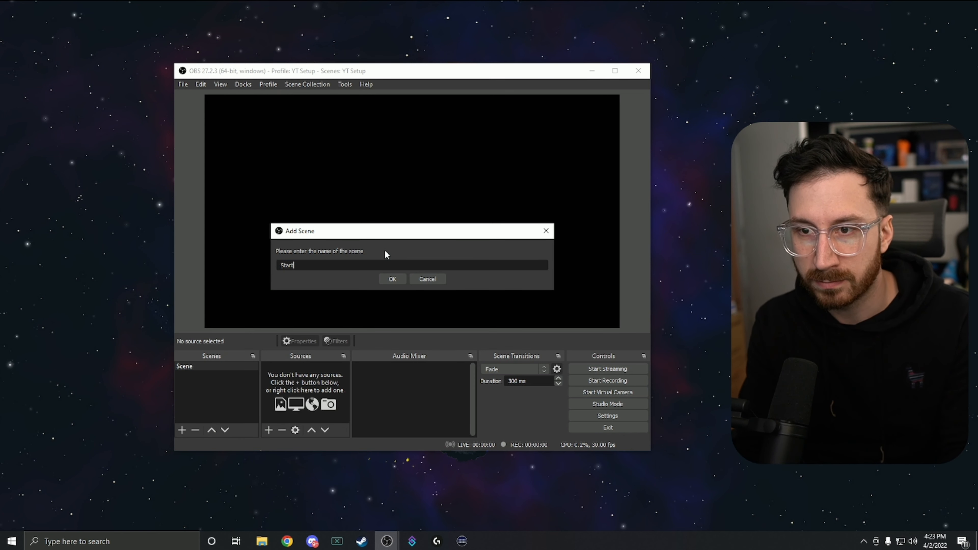
pyautogui.write('ing soon')
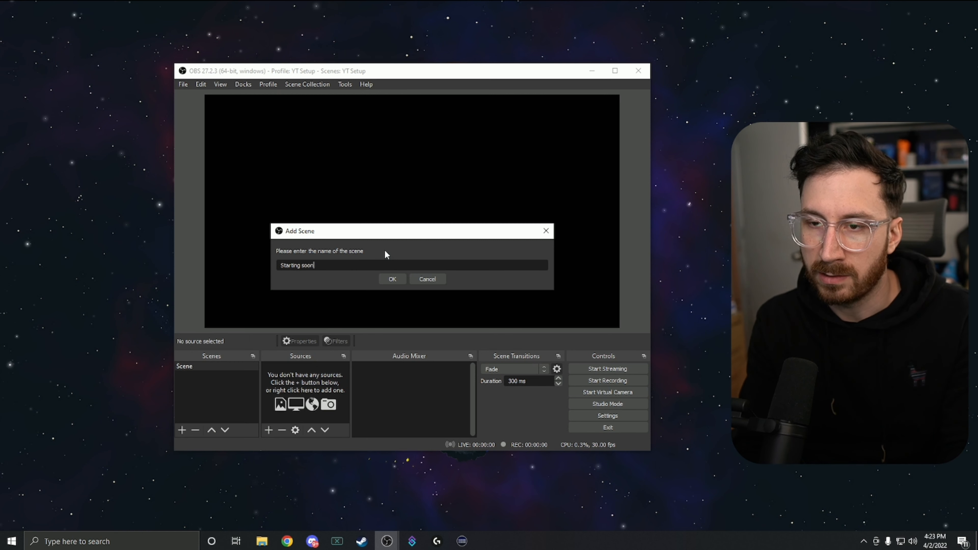
pyautogui.press('Return')
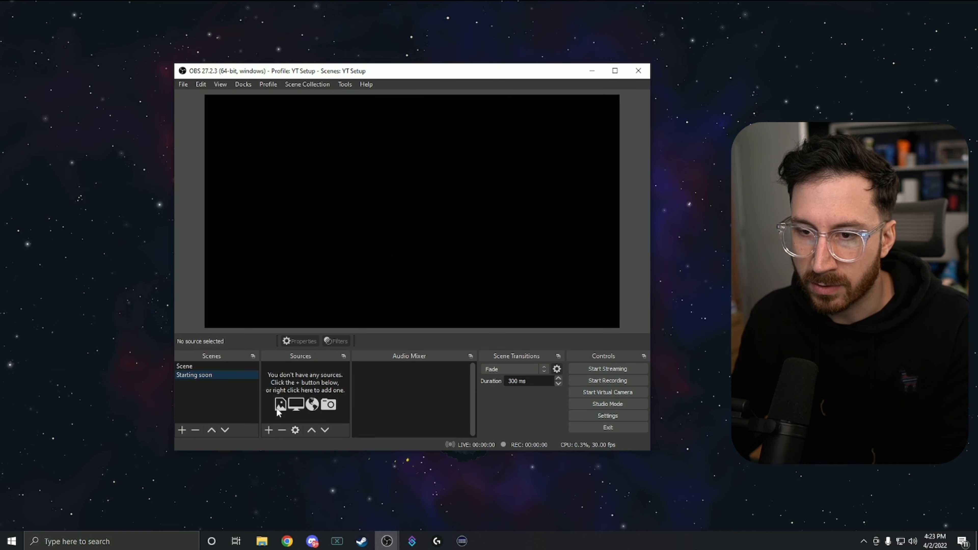
# - Add a new image source named "Starting soon screen" to the Starting soon scene
pyautogui.click(270, 429)
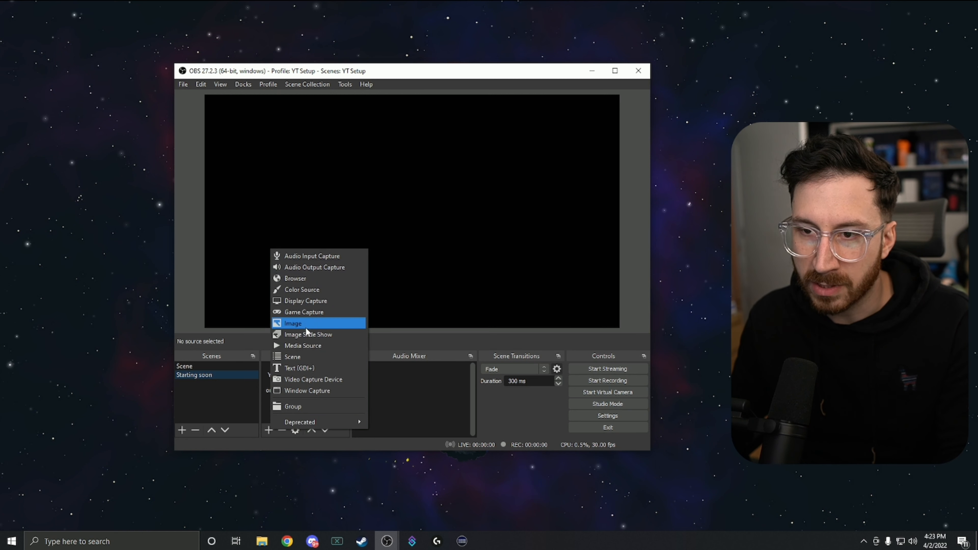
pyautogui.click(309, 323)
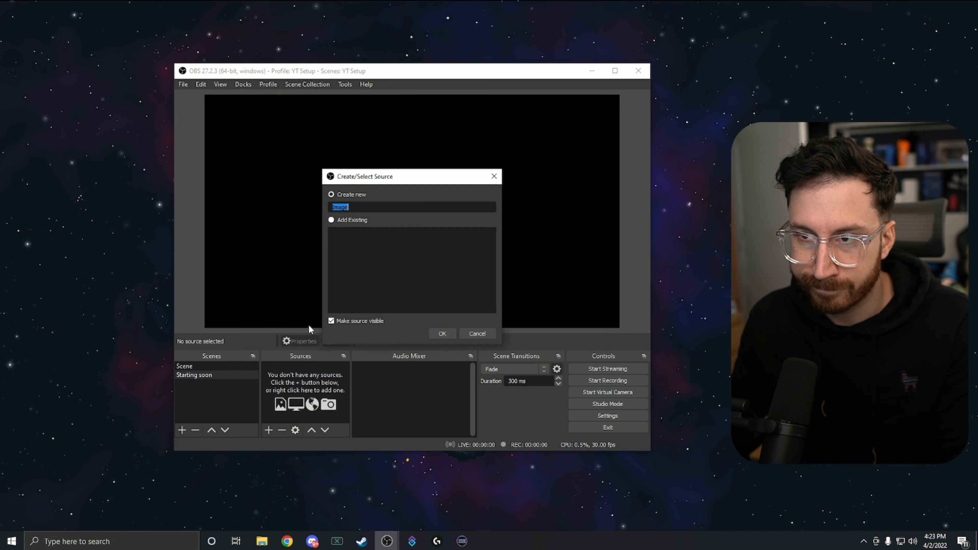
pyautogui.write('Starting ')
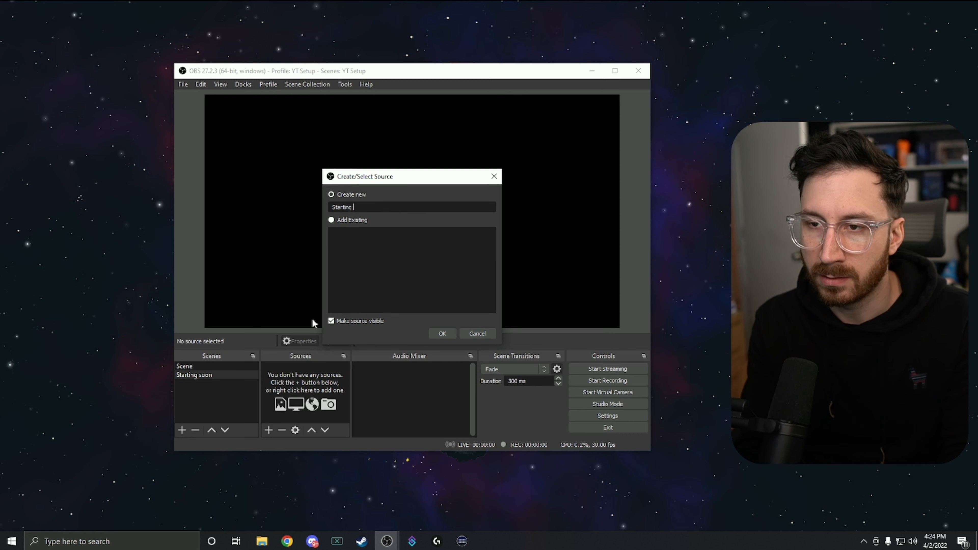
pyautogui.write('soon screen')
pyautogui.press('Return')
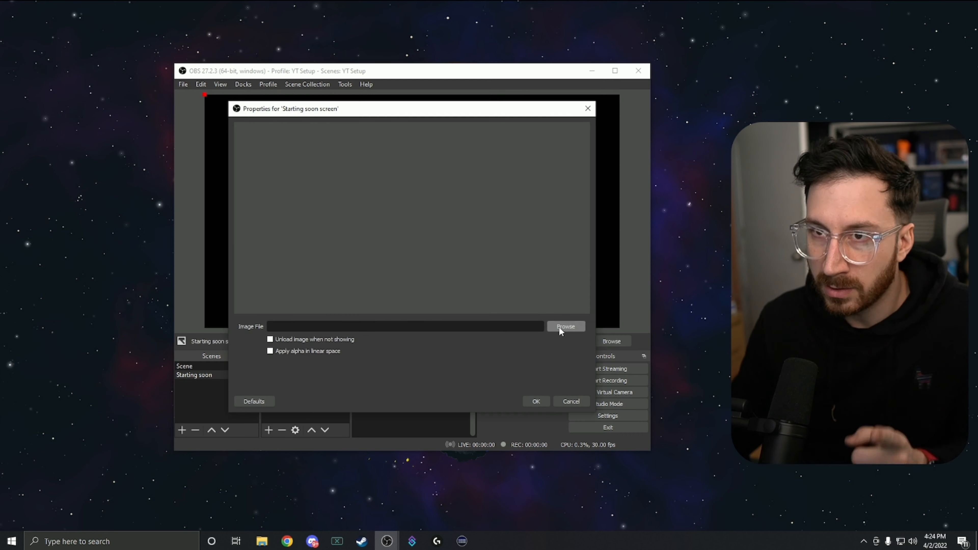
# - Load Starting.png from the Raven package's Screens folder as the source's image file
pyautogui.click(565, 326)
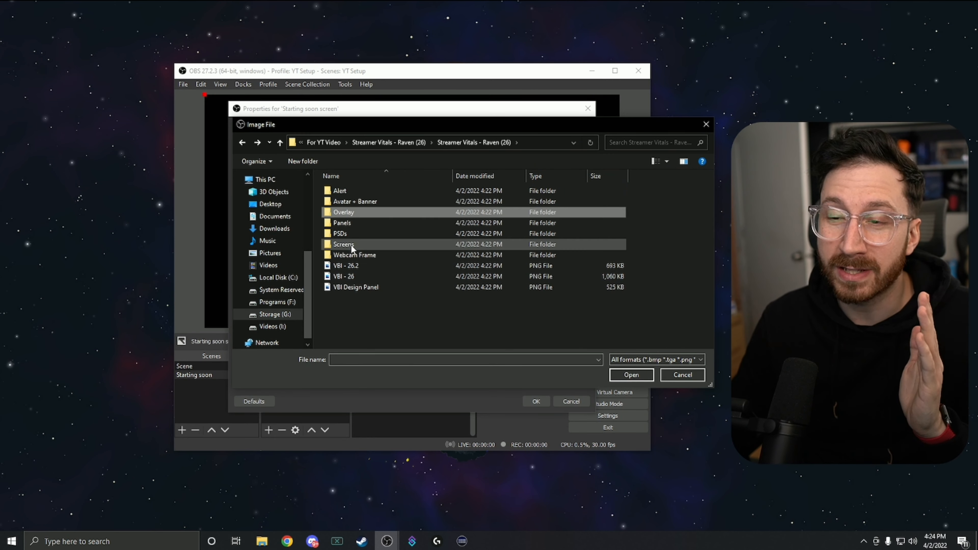
pyautogui.doubleClick(351, 245)
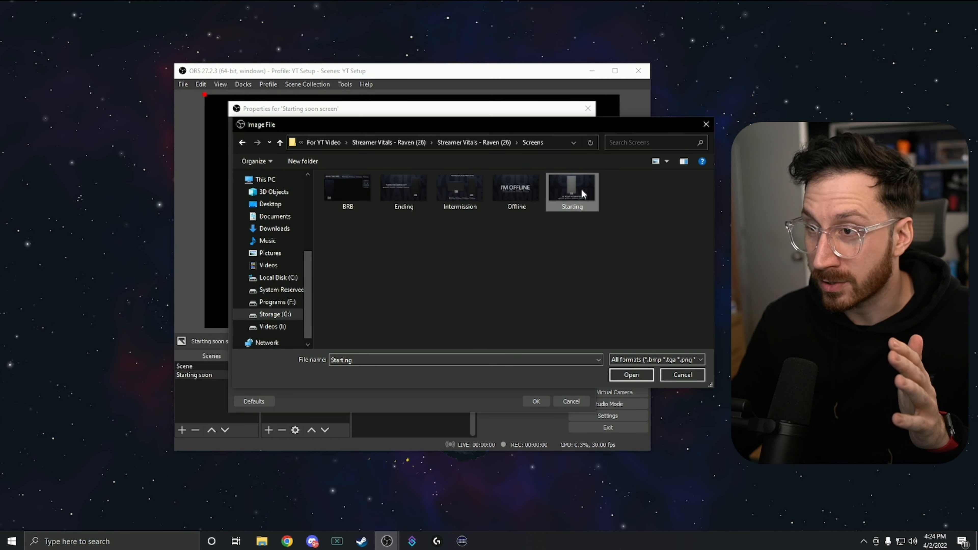
pyautogui.click(643, 373)
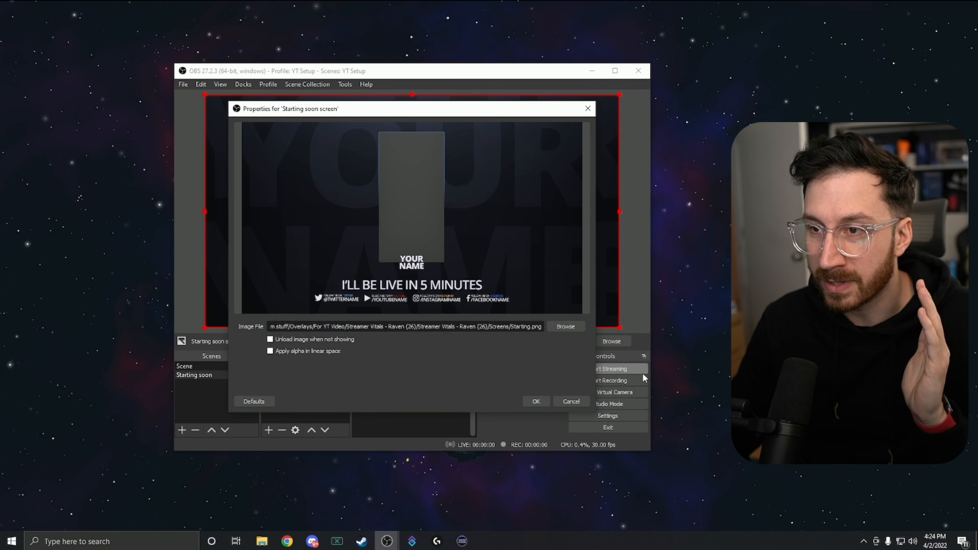
pyautogui.click(536, 402)
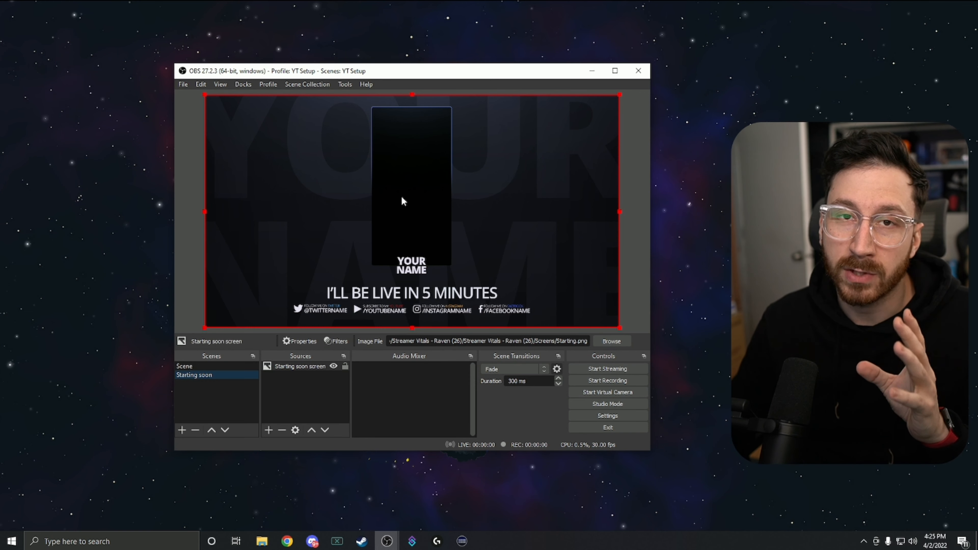
# - Switch to the Streamlabs dashboard in the browser and copy the Chat Box widget URL
pyautogui.hotkey('alt', 'Tab')
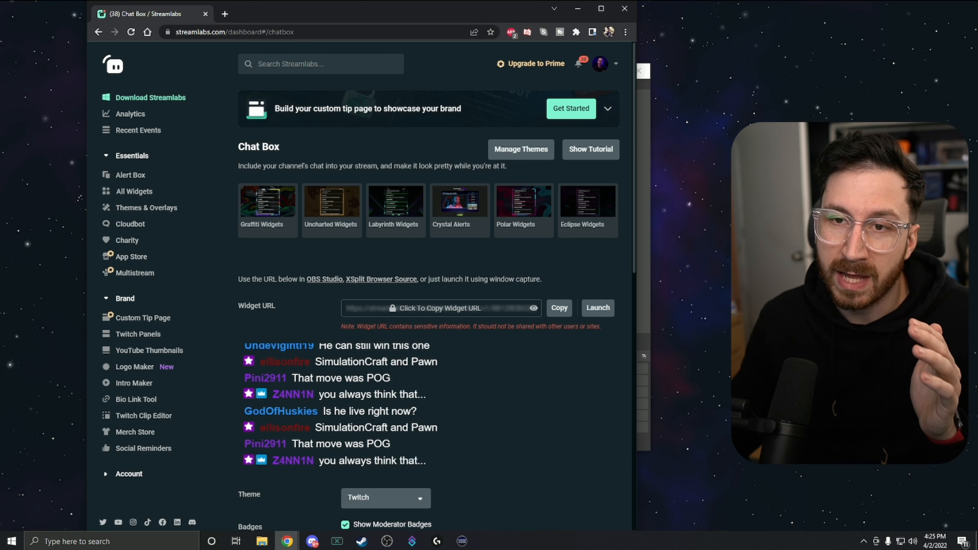
pyautogui.click(135, 195)
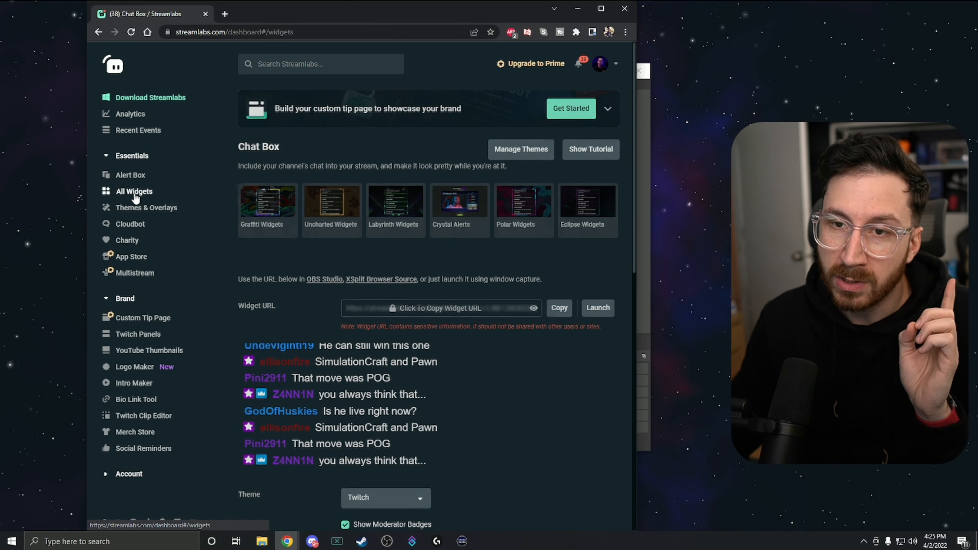
pyautogui.click(375, 316)
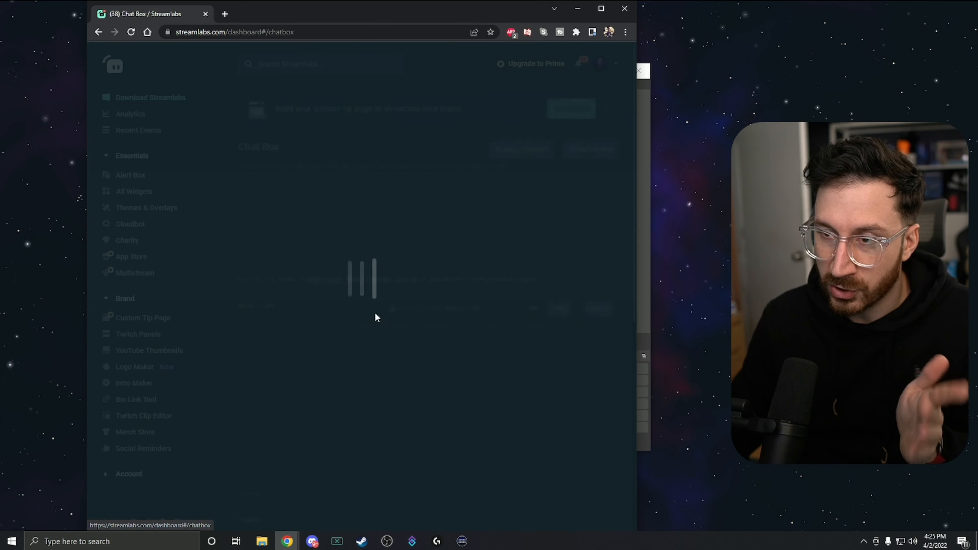
pyautogui.click(558, 310)
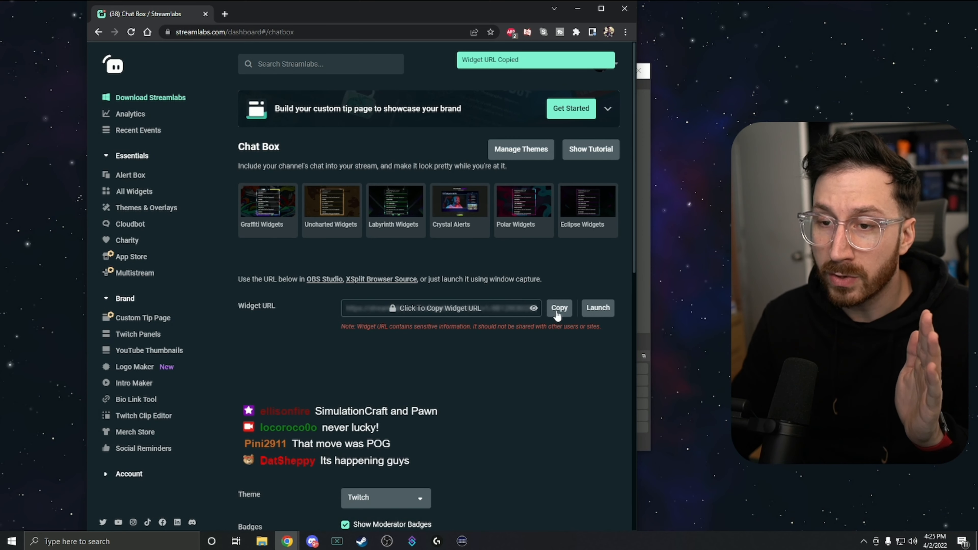
pyautogui.click(505, 308)
pyautogui.click(483, 336)
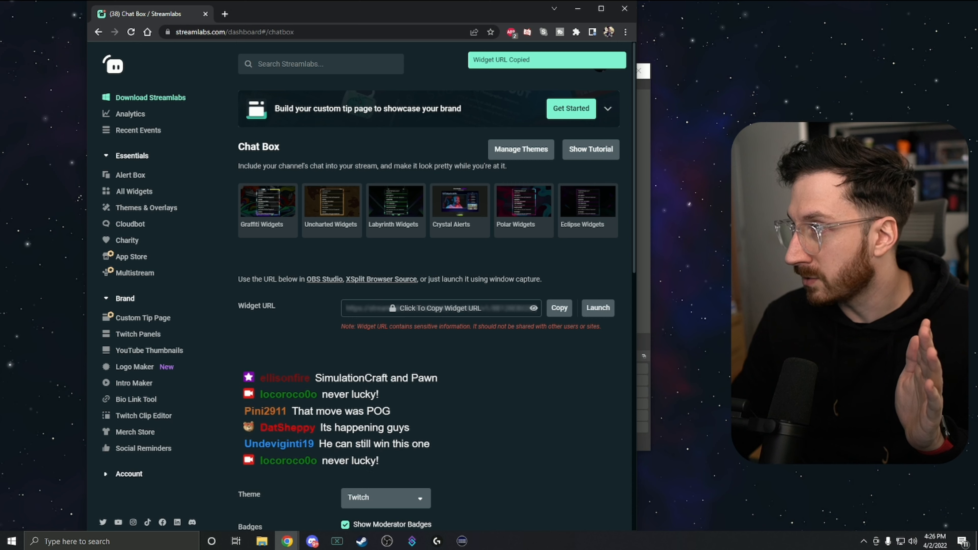
# - Switch back to OBS and add a browser source named "Chat box" with the copied widget URL, width 600 and height 1400
pyautogui.click(642, 85)
pyautogui.click(283, 400)
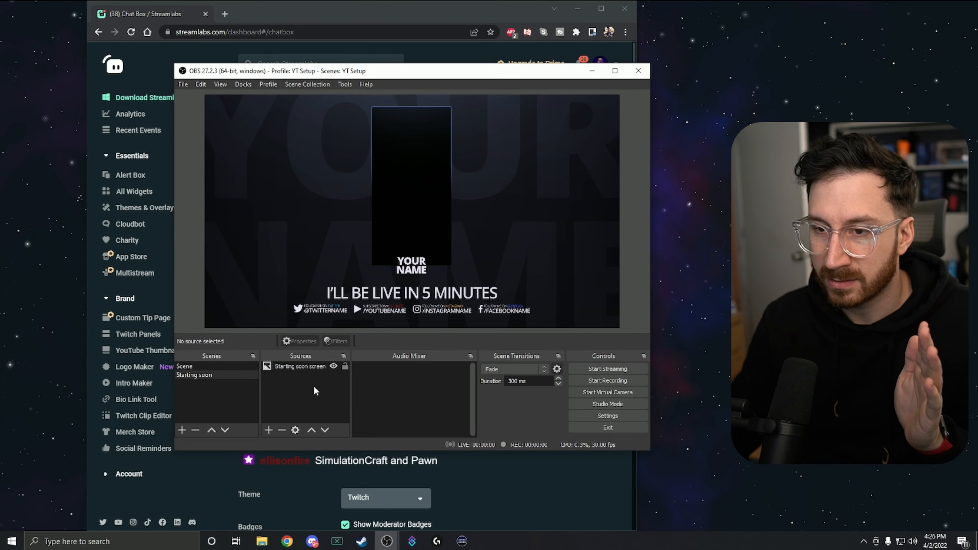
pyautogui.click(268, 430)
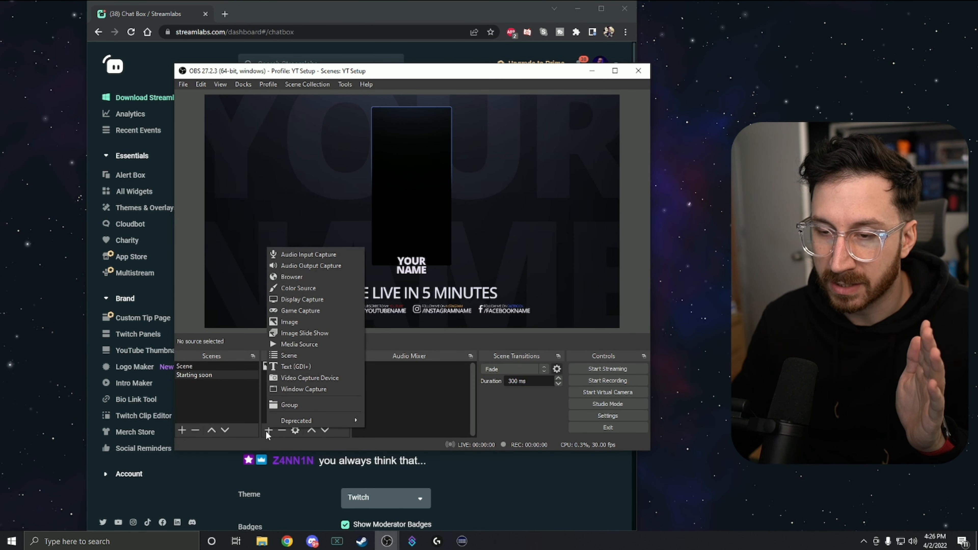
pyautogui.click(304, 277)
pyautogui.write('Chat bo')
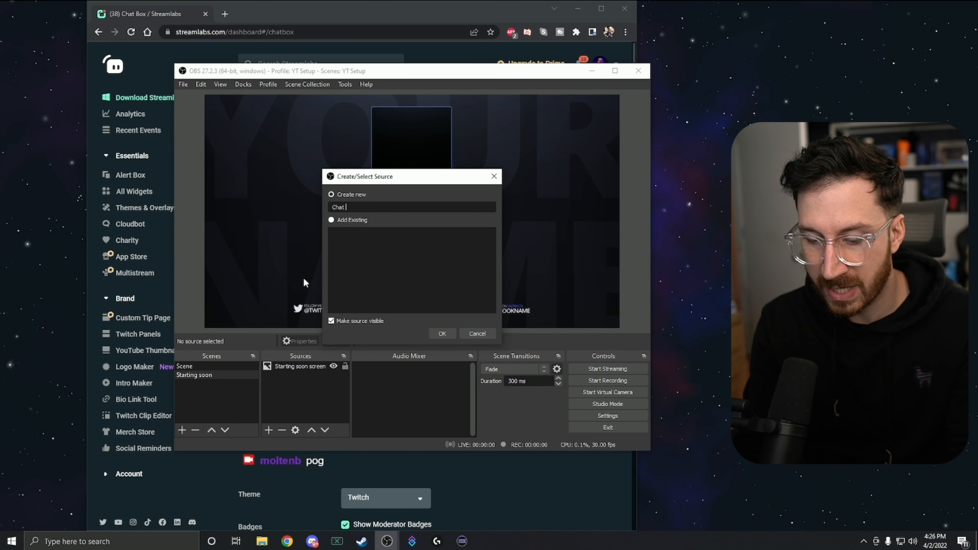
pyautogui.write('x')
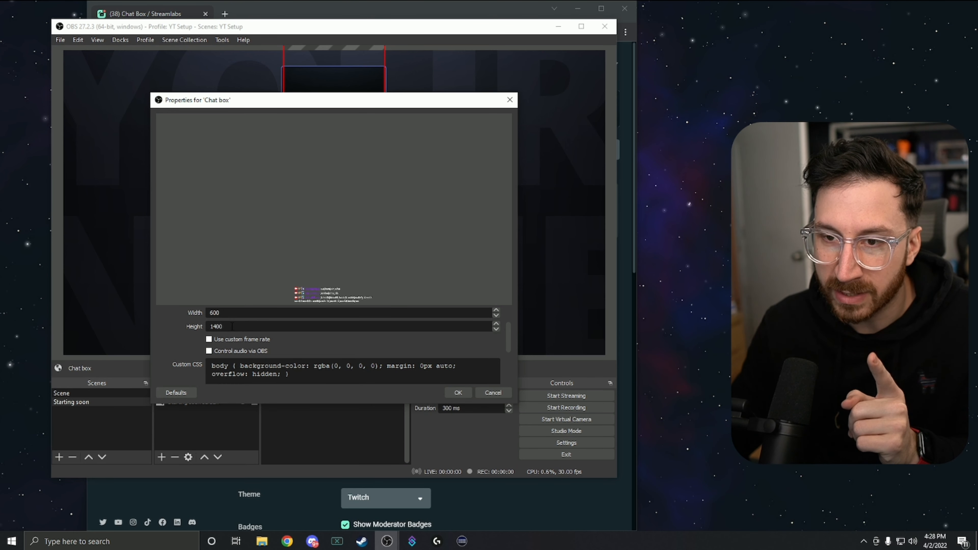
pyautogui.click(458, 393)
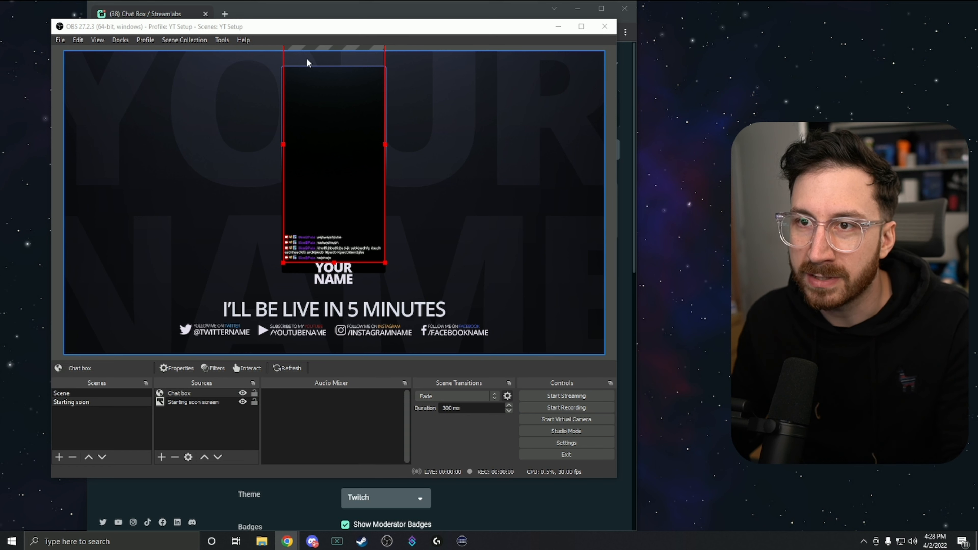
# - Fit the chat box inside the overlay's empty frame and order its source below Starting soon screen
pyautogui.moveTo(354, 262)
pyautogui.mouseDown()
pyautogui.moveTo(356, 72)
pyautogui.moveTo(355, 256)
pyautogui.mouseUp()
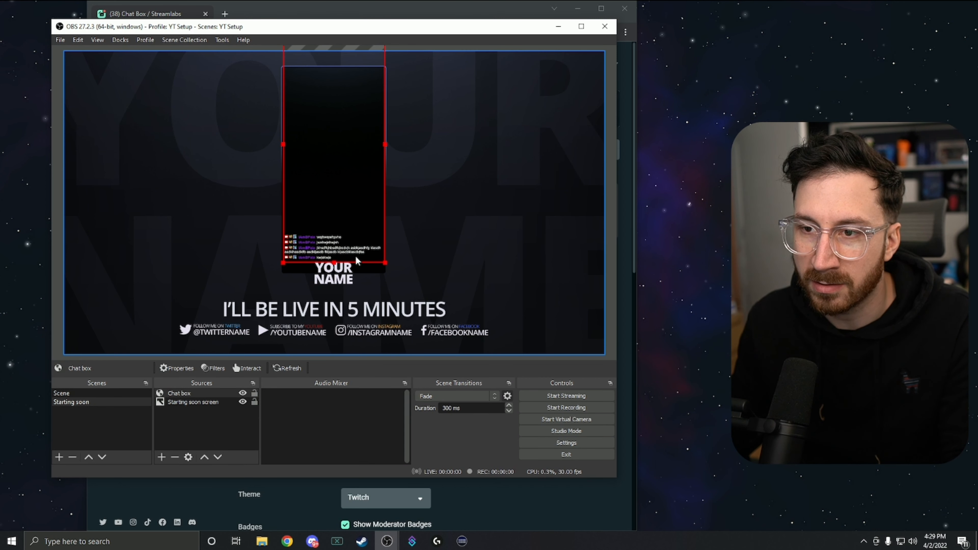
pyautogui.click(193, 393)
pyautogui.moveTo(194, 392); pyautogui.dragTo(189, 409)
pyautogui.moveTo(354, 246)
pyautogui.mouseDown()
pyautogui.moveTo(354, 281)
pyautogui.moveTo(355, 243)
pyautogui.mouseUp()
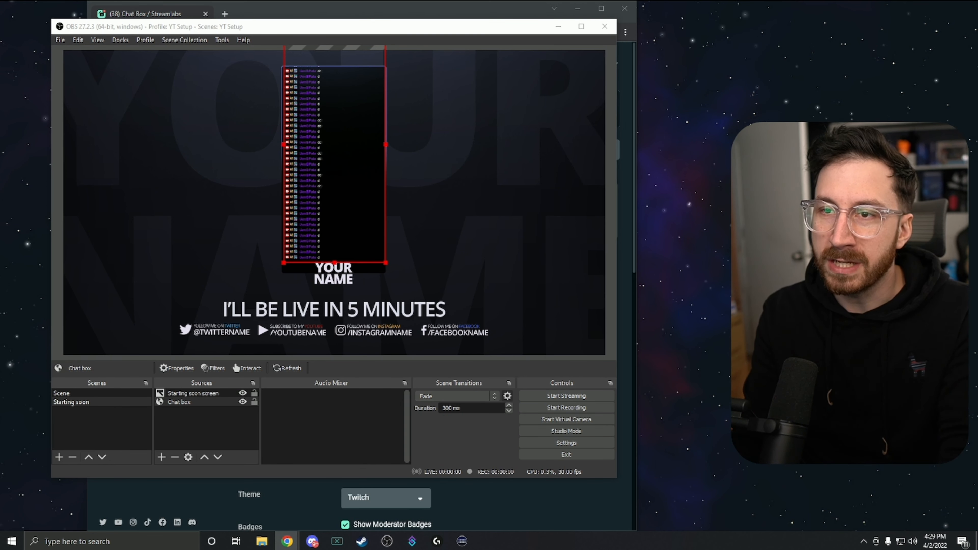
pyautogui.moveTo(193, 405)
pyautogui.mouseDown()
pyautogui.moveTo(196, 392)
pyautogui.moveTo(193, 404)
pyautogui.mouseUp()
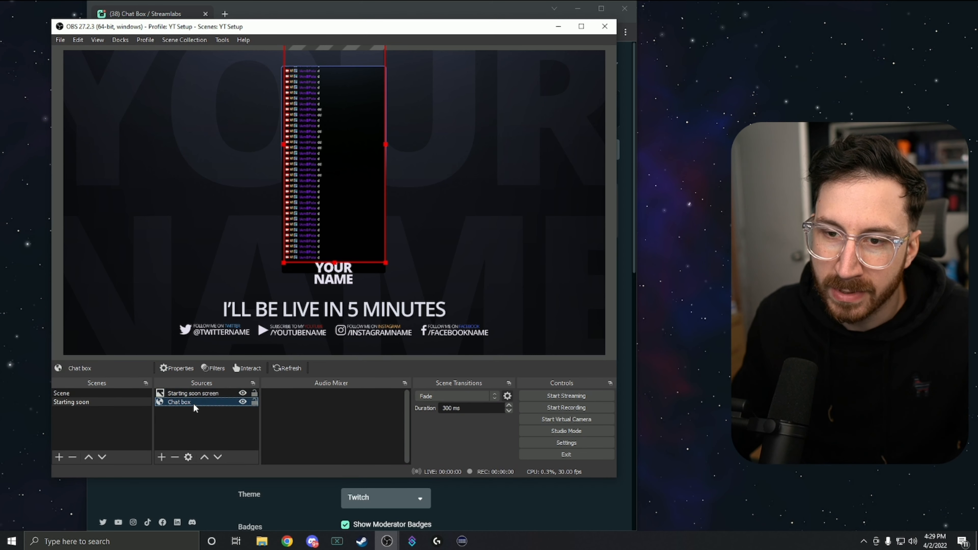
pyautogui.click(182, 425)
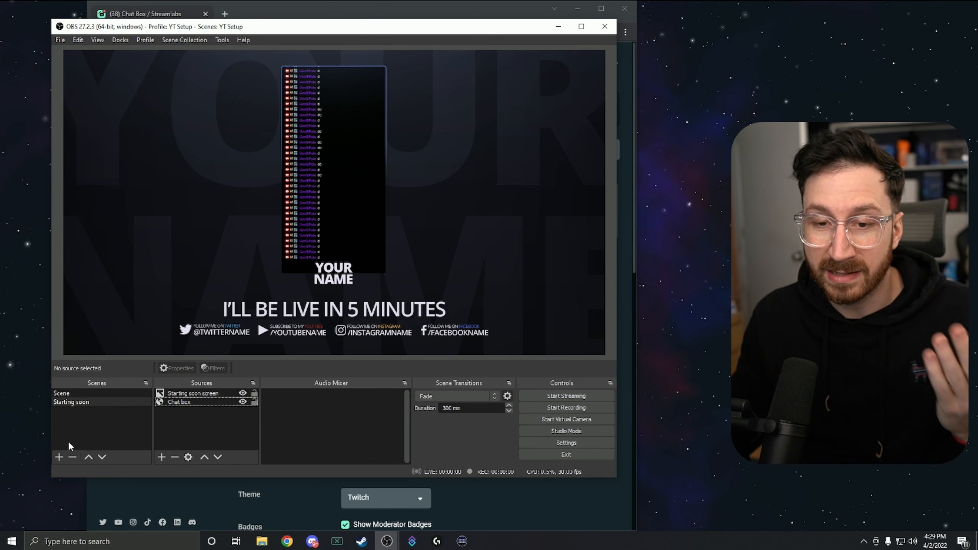
# - Add a new scene named "Just chatting"
pyautogui.click(59, 456)
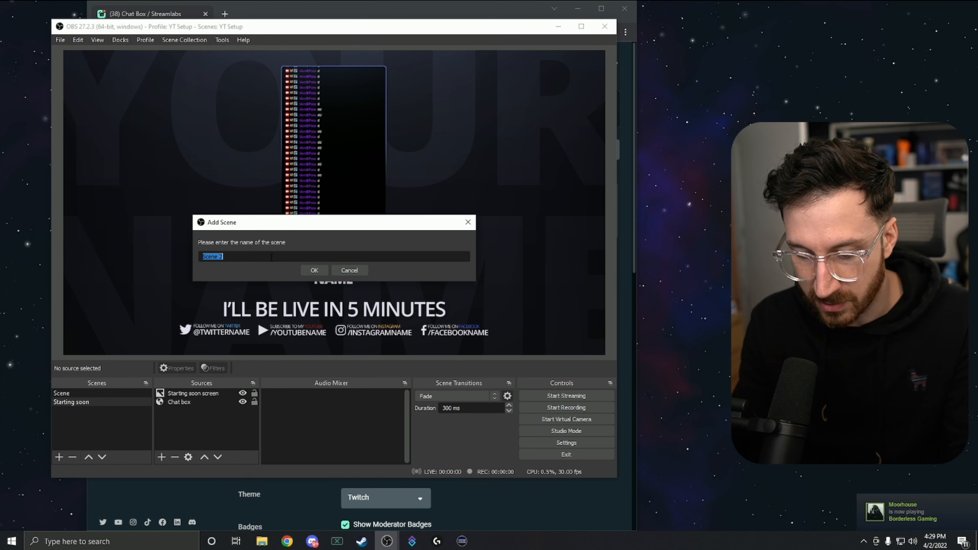
pyautogui.write('Just chatting')
pyautogui.press('Return')
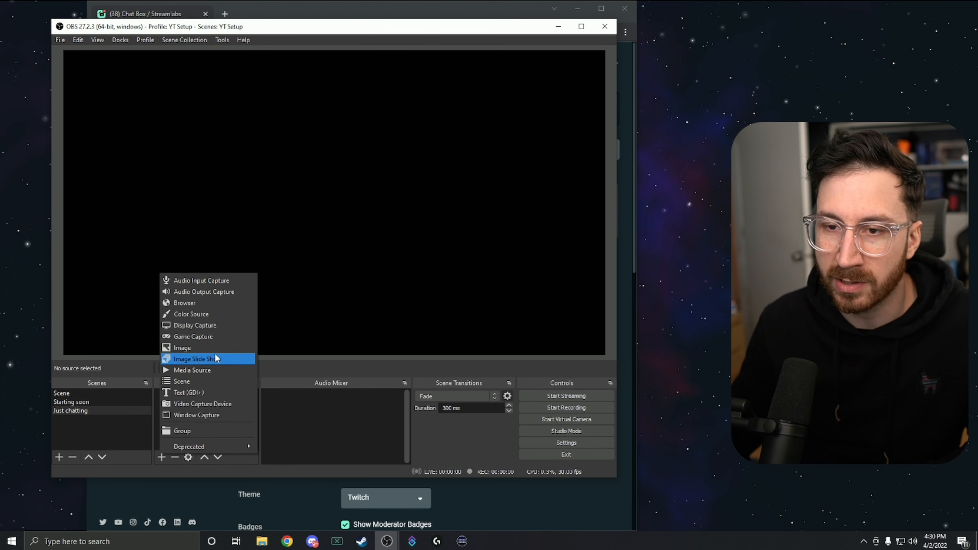
pyautogui.click(325, 429)
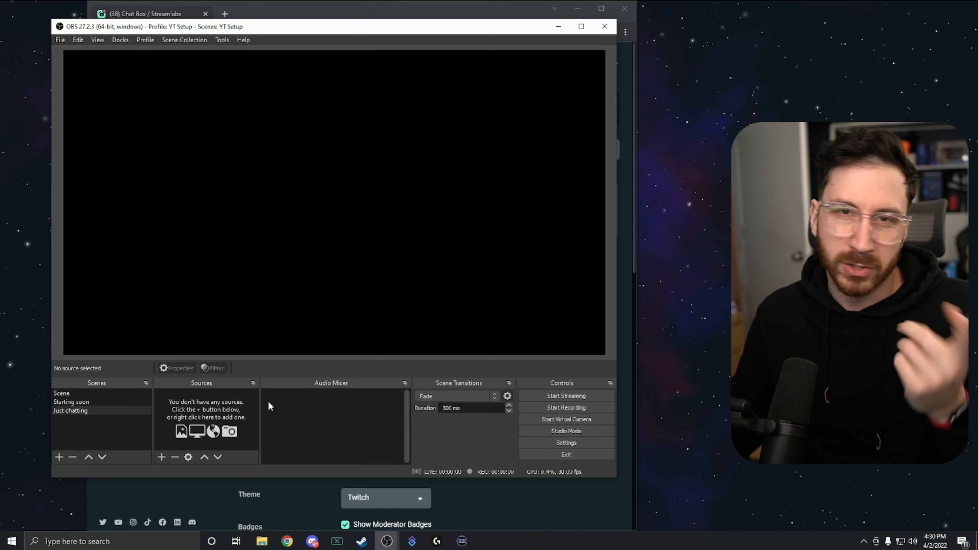
# - Add an image source named "Just chatting screen" to the Just chatting scene
pyautogui.click(162, 456)
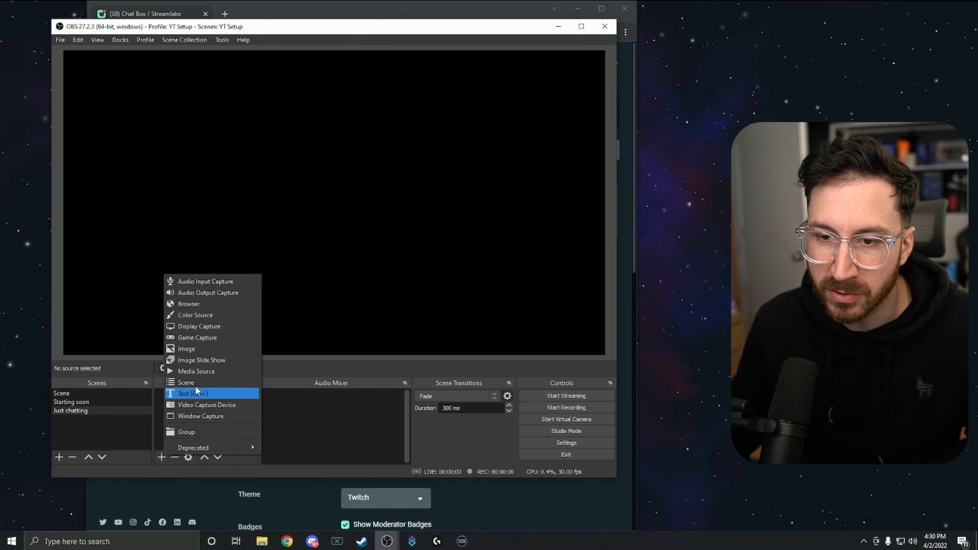
pyautogui.click(210, 349)
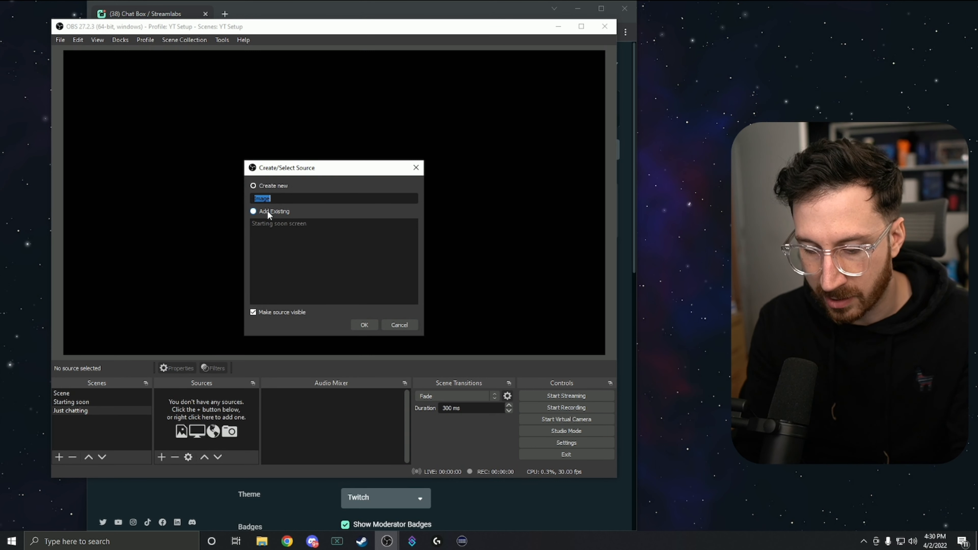
pyautogui.write('Just chatting screen')
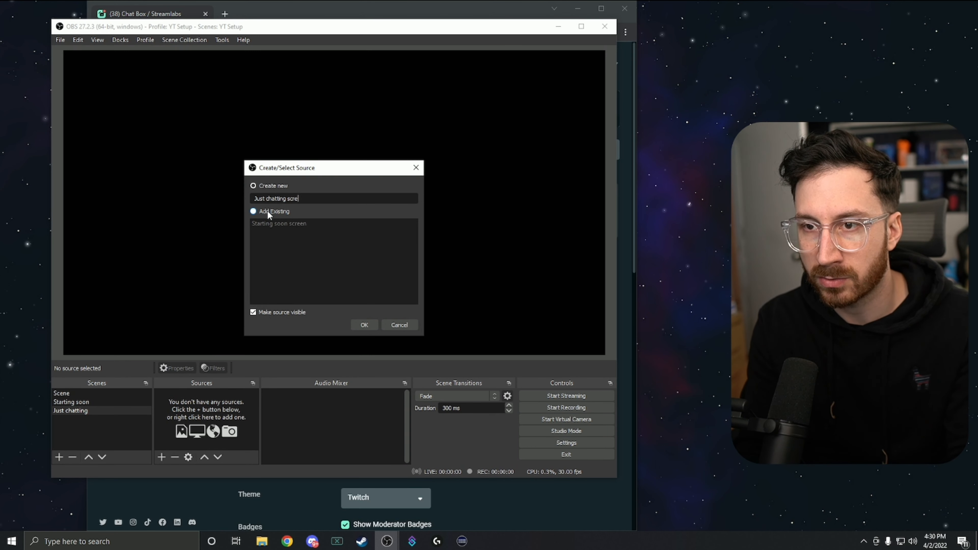
pyautogui.press('Return')
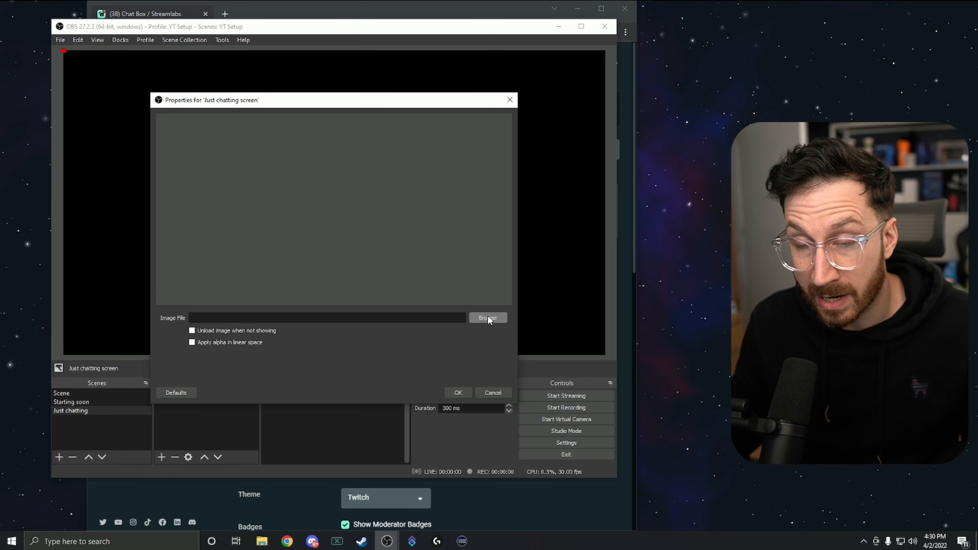
# - Load Intermission.png from the Raven package's Screens folder as the source's image file
pyautogui.click(487, 315)
pyautogui.click(394, 191)
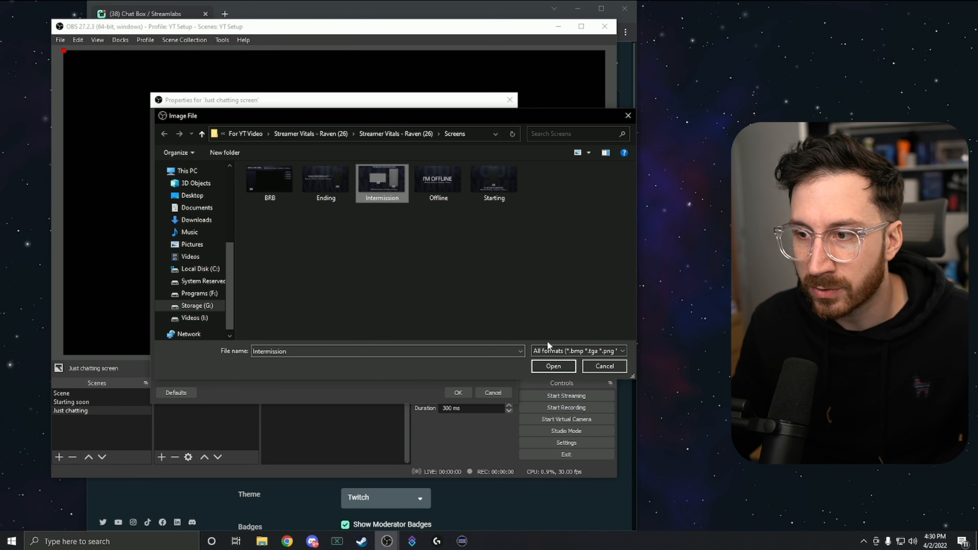
pyautogui.click(555, 366)
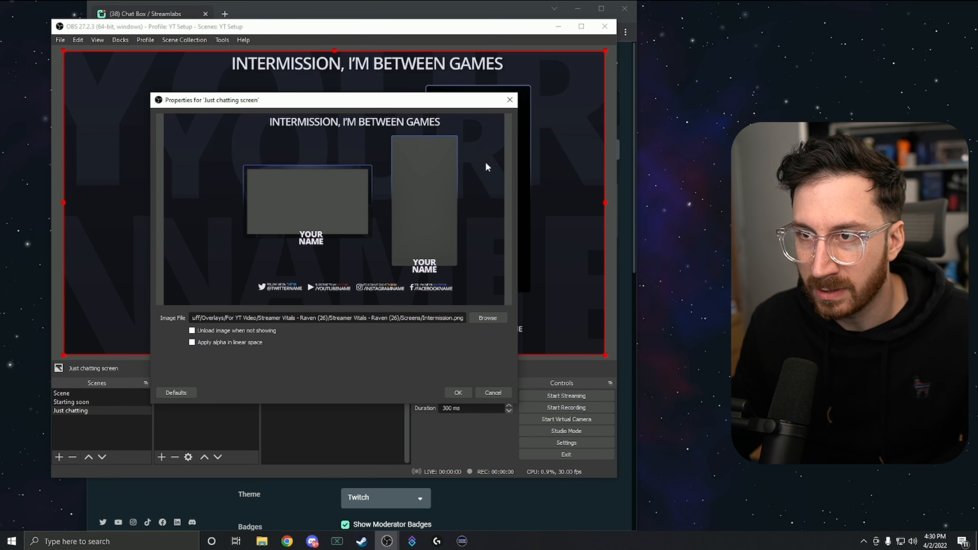
pyautogui.click(457, 393)
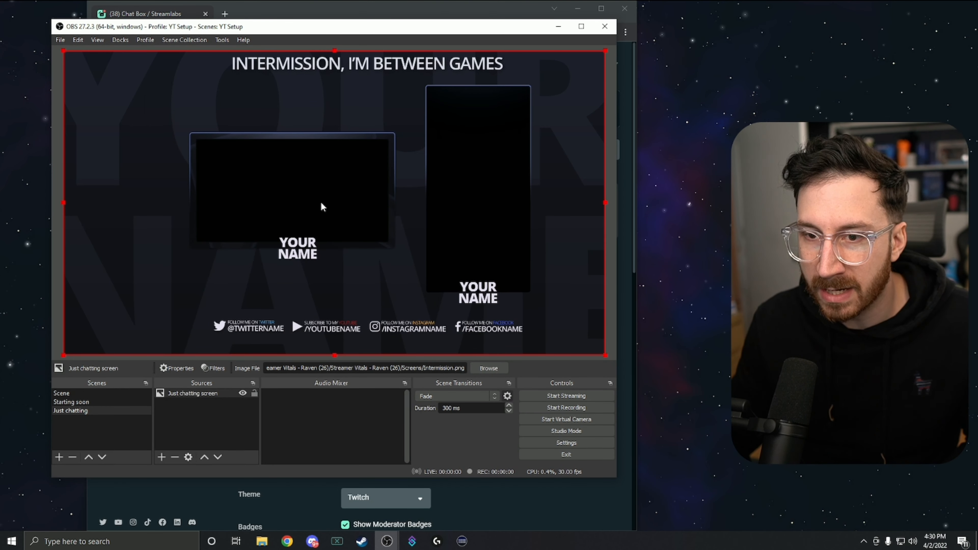
# - Add the existing Chat box browser source to the Just chatting scene
pyautogui.click(161, 457)
pyautogui.click(209, 308)
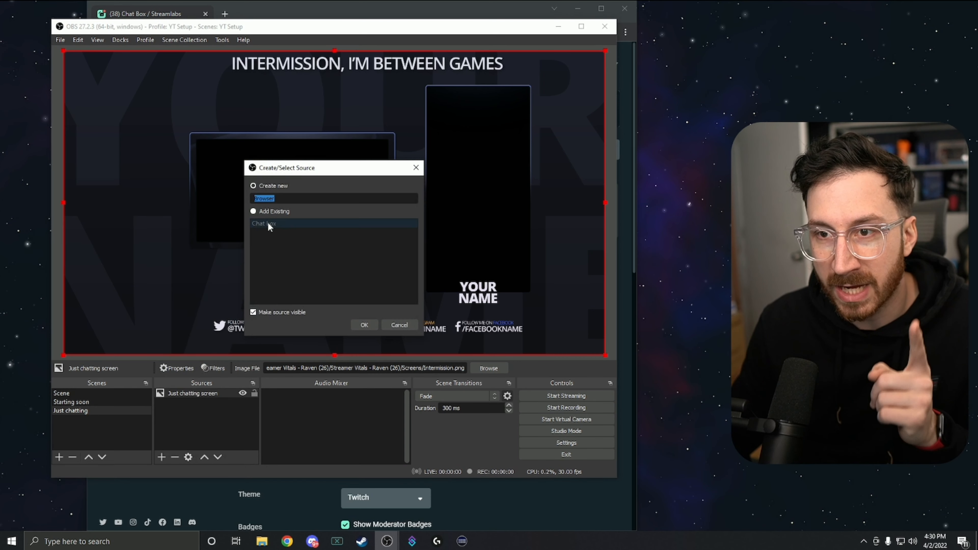
pyautogui.click(264, 212)
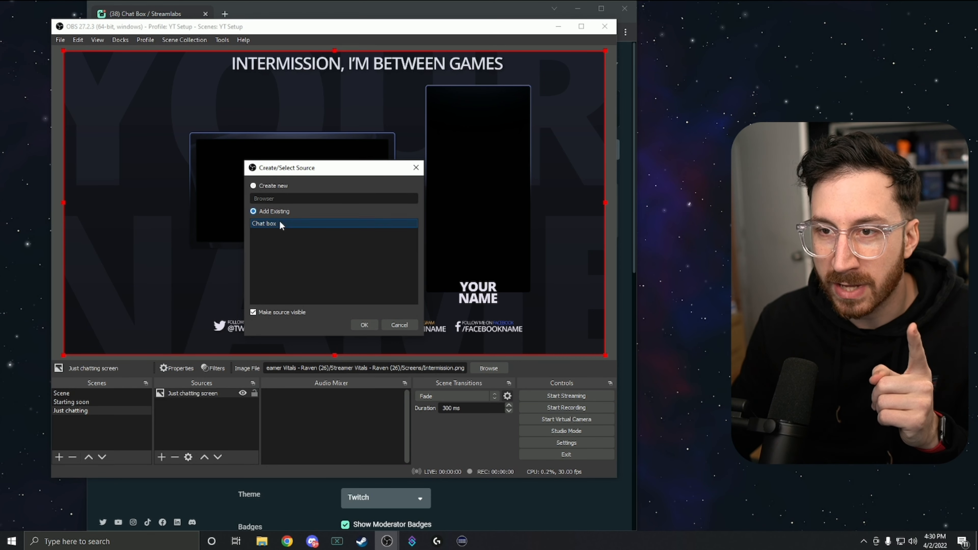
pyautogui.click(366, 325)
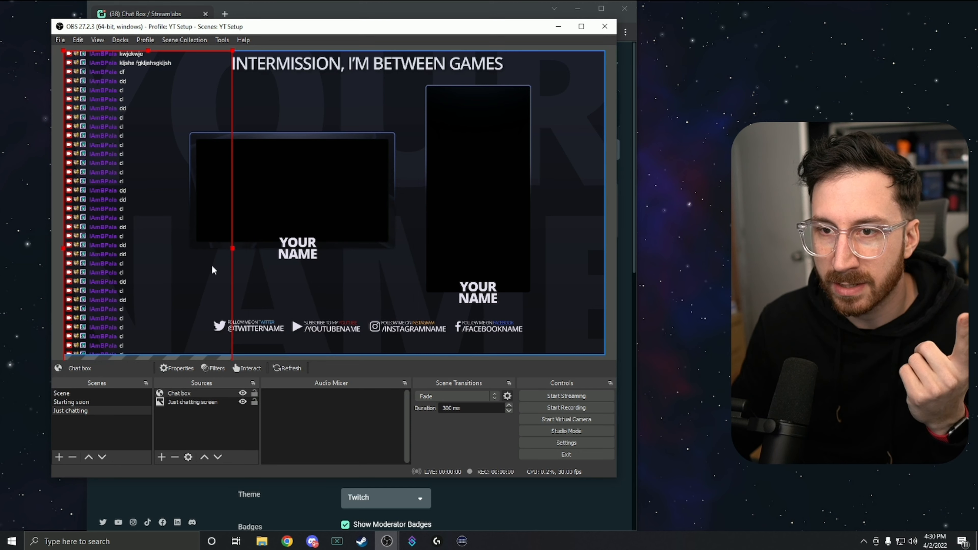
# - Fit the chat box into the overlay's tall frame and order its source below Just chatting screen
pyautogui.moveTo(172, 257); pyautogui.dragTo(496, 240)
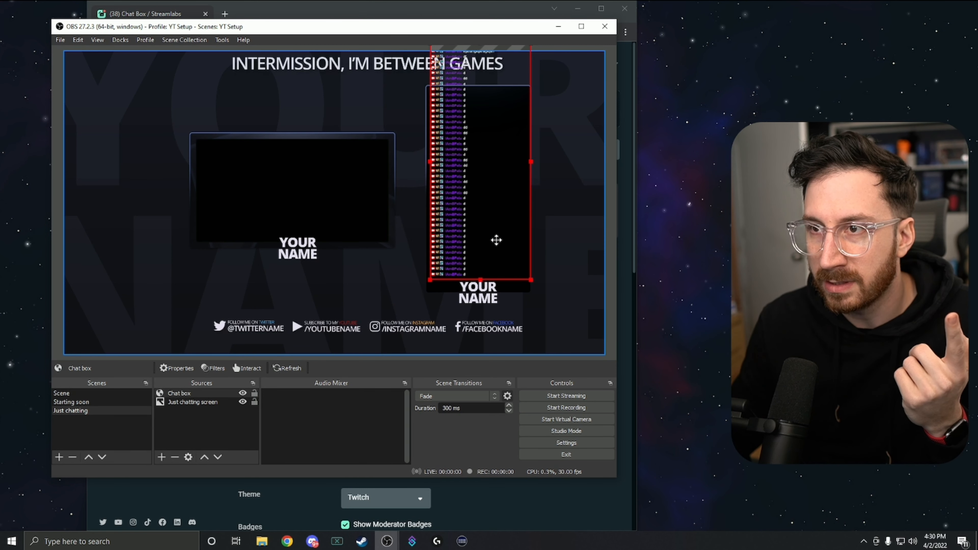
pyautogui.moveTo(192, 393); pyautogui.dragTo(192, 407)
pyautogui.click(439, 205)
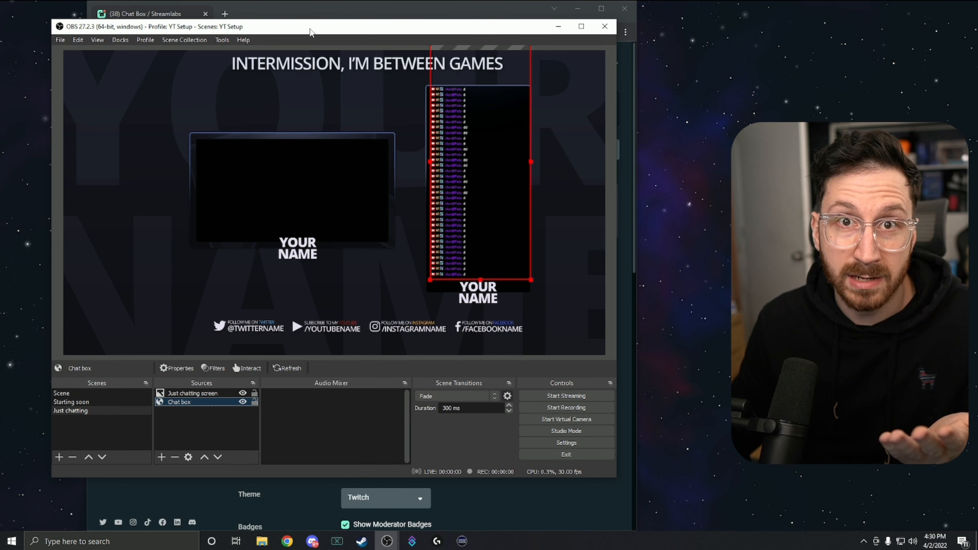
# - Add a video capture device source named "C920" that uses the HD Pro Webcam C920 as its device
pyautogui.click(161, 457)
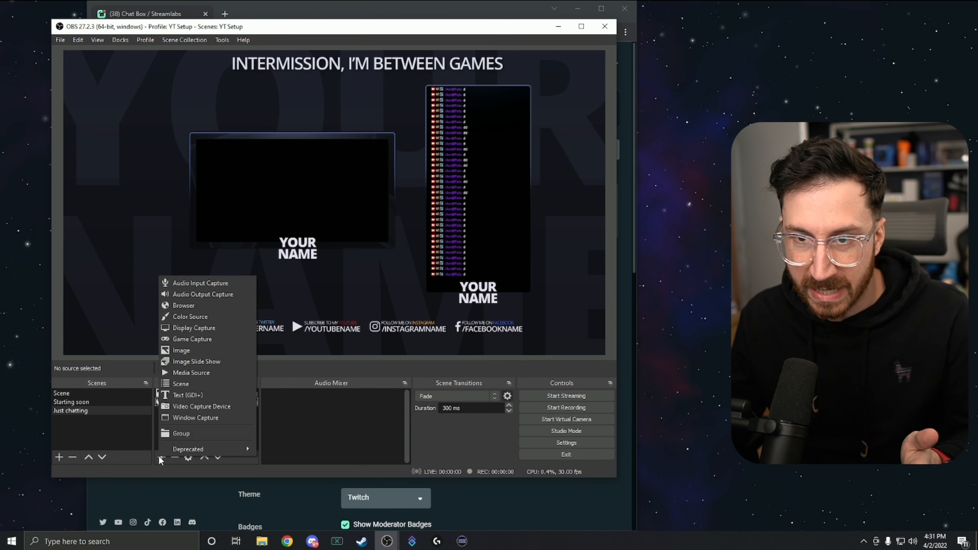
pyautogui.click(203, 407)
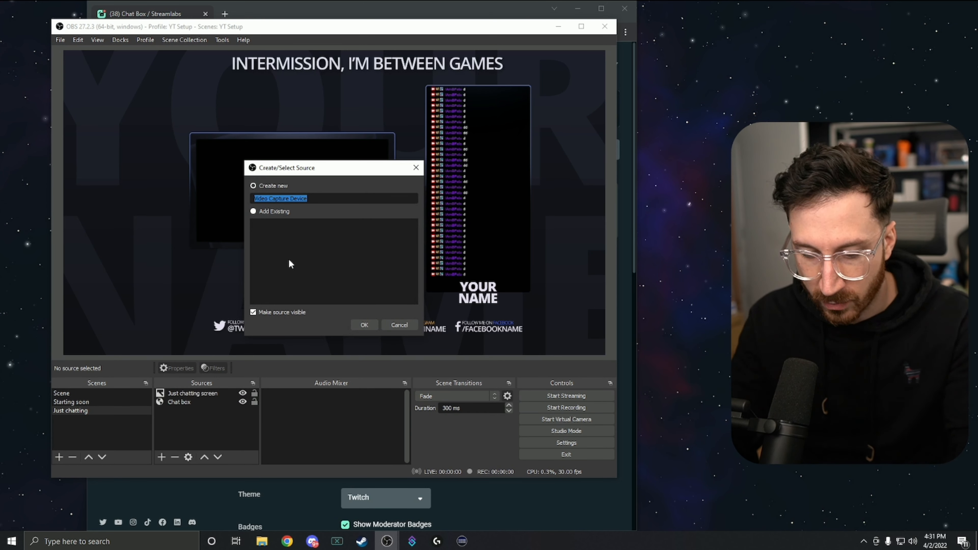
pyautogui.write('C920s')
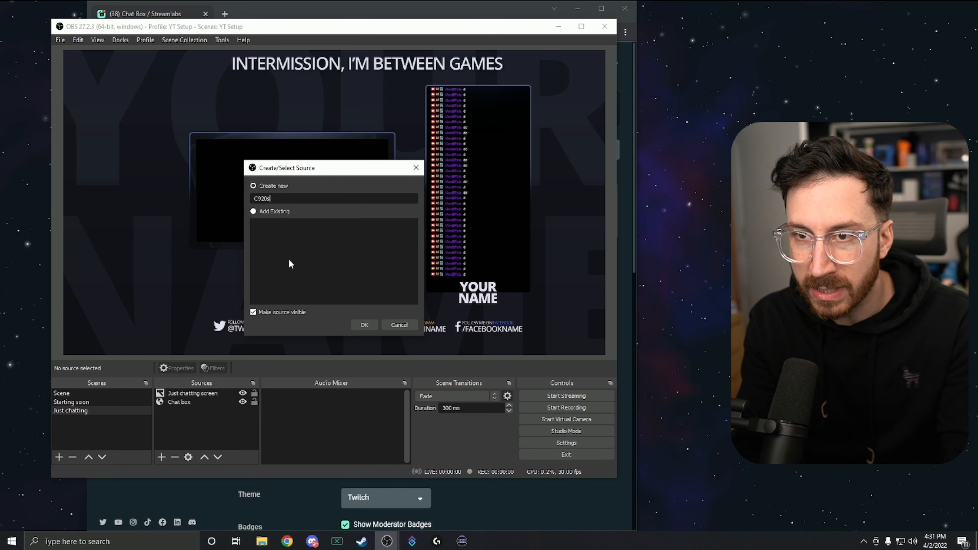
pyautogui.press('BackSpace')
pyautogui.press('Return')
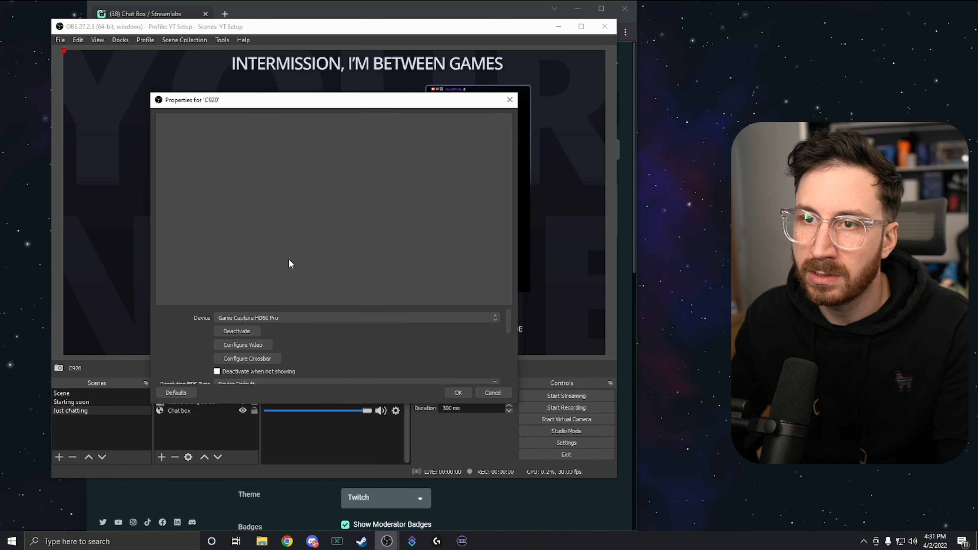
pyautogui.click(289, 318)
pyautogui.click(286, 327)
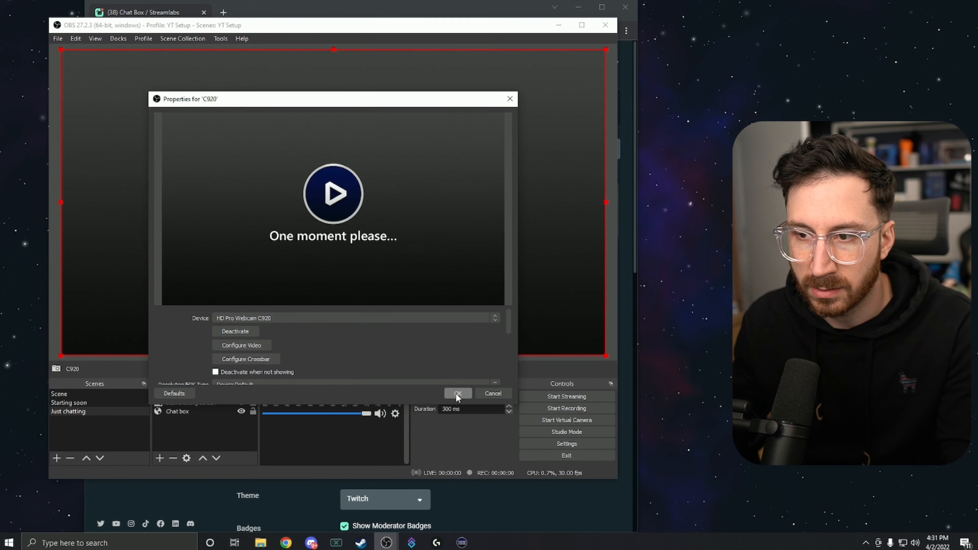
pyautogui.click(278, 318)
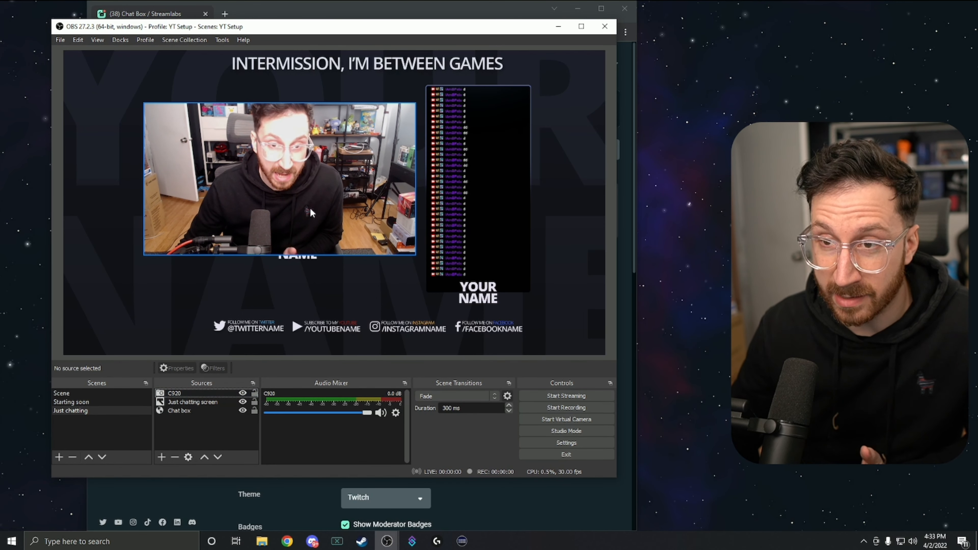
# - Order the C920 source below Just chatting screen and scale the webcam image to fit the overlay's wide frame
pyautogui.moveTo(346, 214)
pyautogui.mouseDown()
pyautogui.moveTo(389, 214)
pyautogui.moveTo(334, 227)
pyautogui.moveTo(356, 219)
pyautogui.mouseUp()
pyautogui.moveTo(191, 394); pyautogui.dragTo(189, 409)
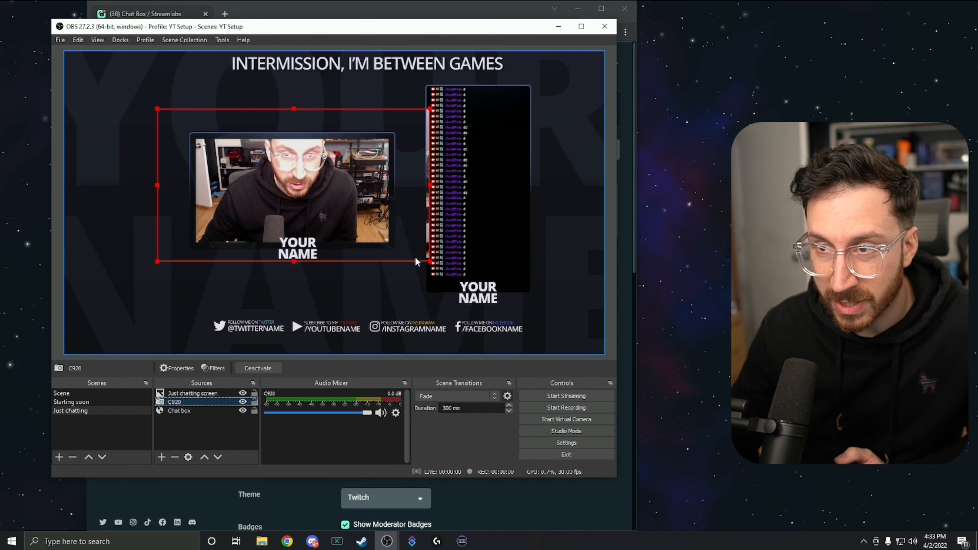
pyautogui.moveTo(428, 261); pyautogui.dragTo(344, 213)
pyautogui.moveTo(285, 202); pyautogui.dragTo(322, 230)
pyautogui.moveTo(382, 243); pyautogui.dragTo(389, 245)
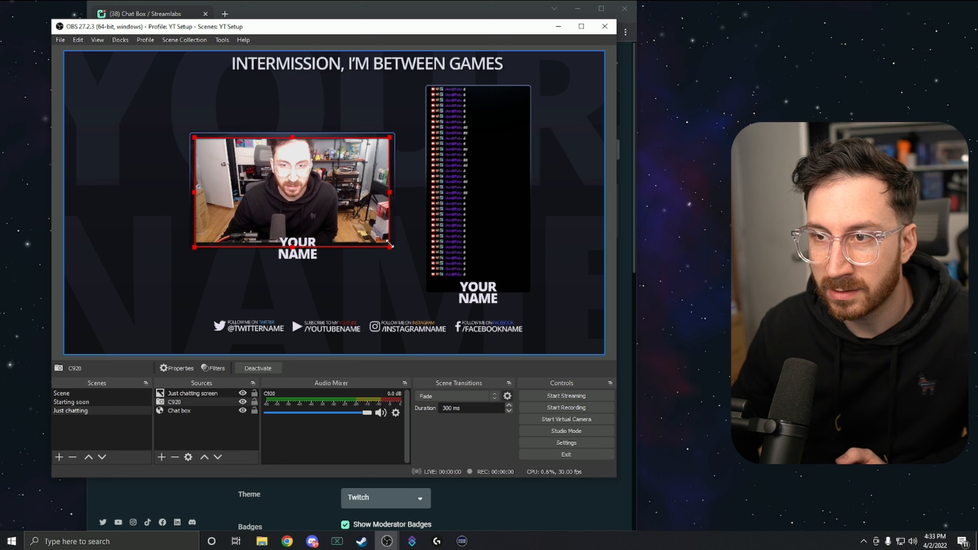
pyautogui.click(559, 249)
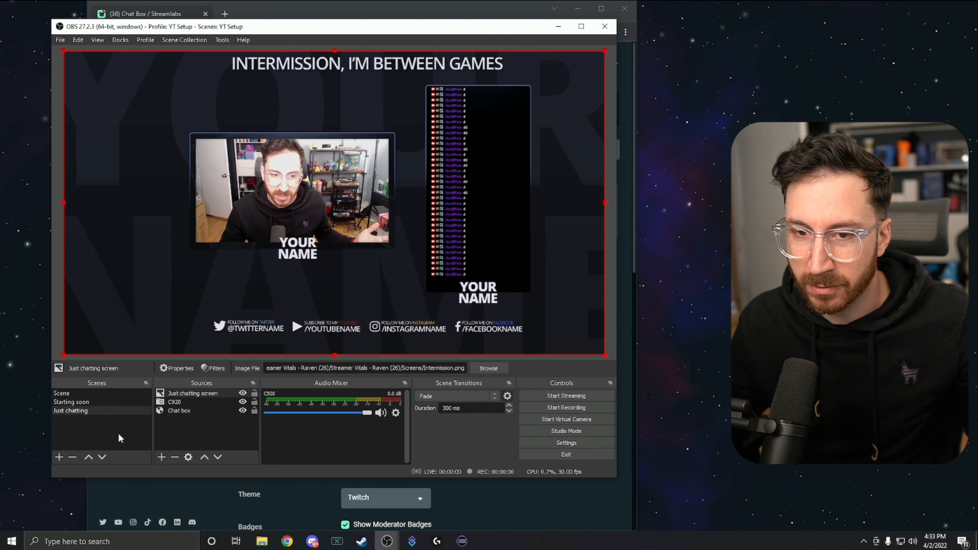
# - Add a new scene named "Just Chatting basic"
pyautogui.click(59, 457)
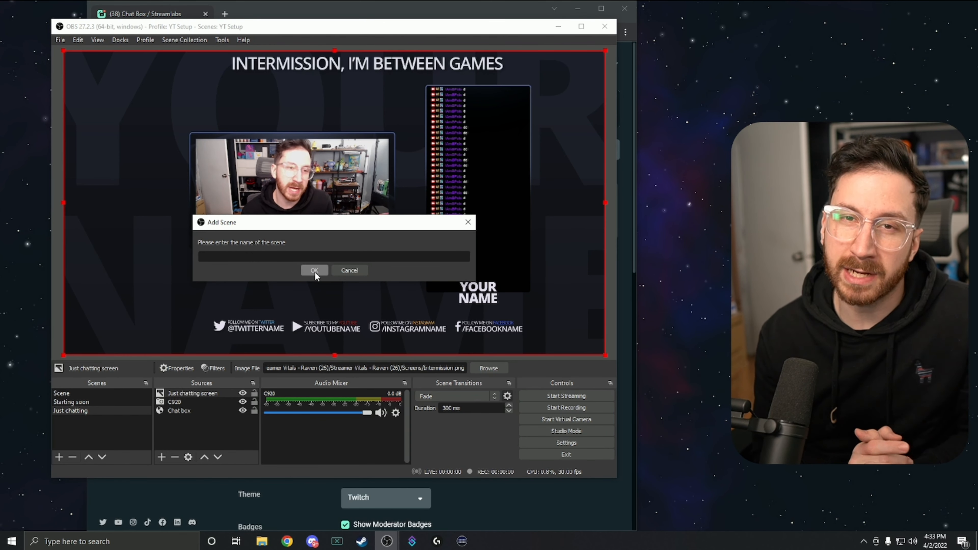
pyautogui.write('Just ')
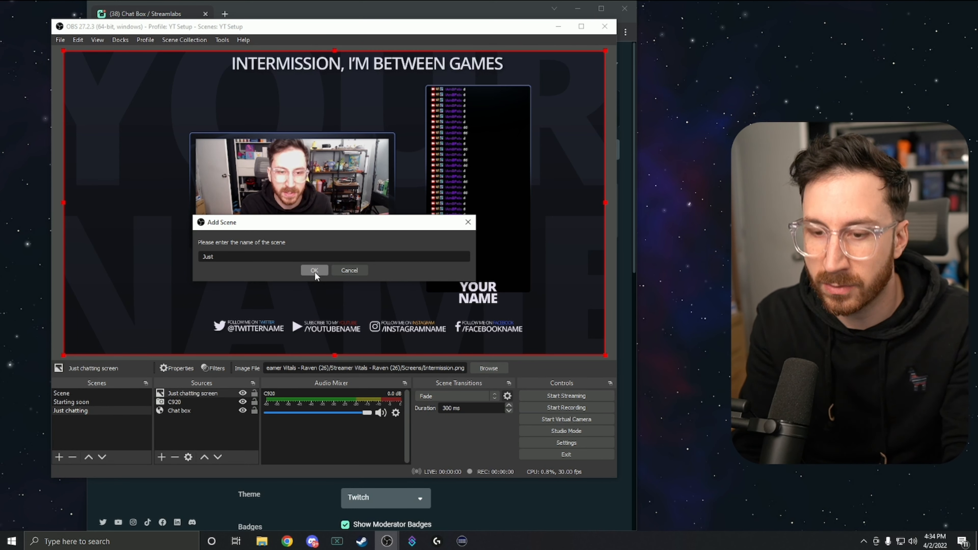
pyautogui.write('Chattin')
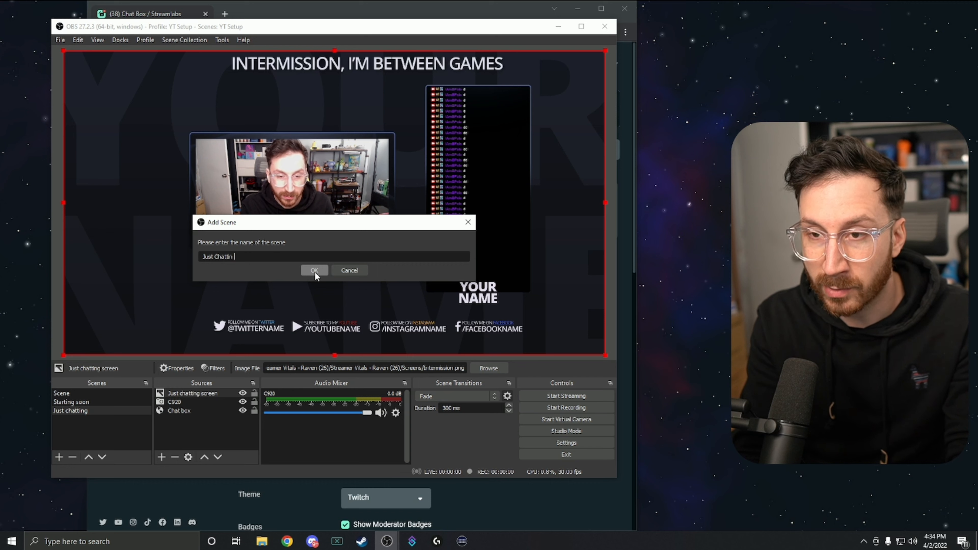
pyautogui.write('g basic')
pyautogui.click(315, 270)
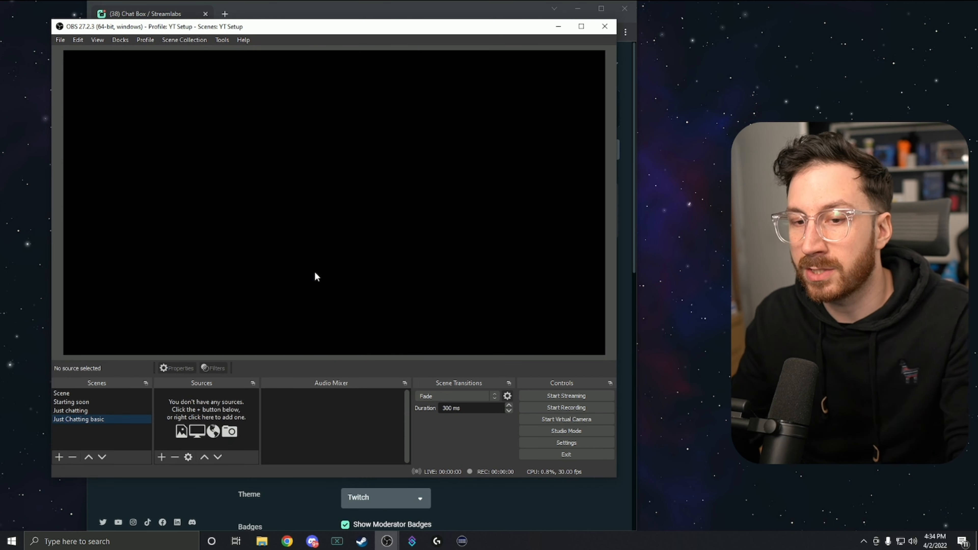
# - Add the existing C920 video capture source to the Just Chatting basic scene
pyautogui.click(161, 457)
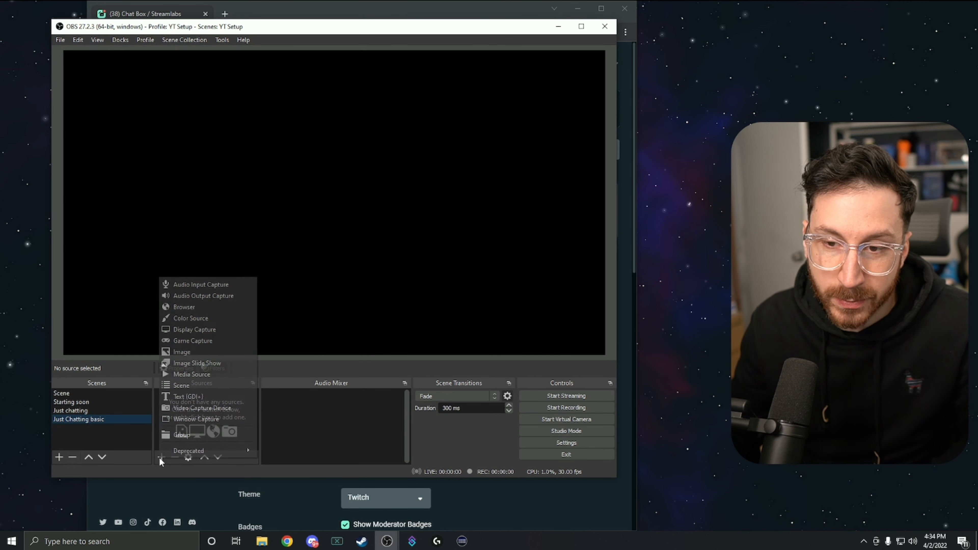
pyautogui.click(209, 407)
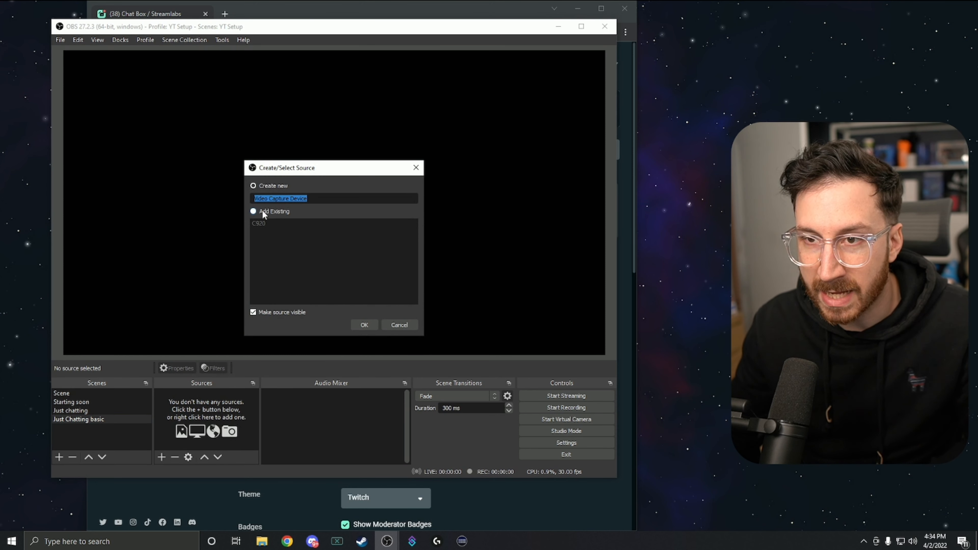
pyautogui.click(270, 223)
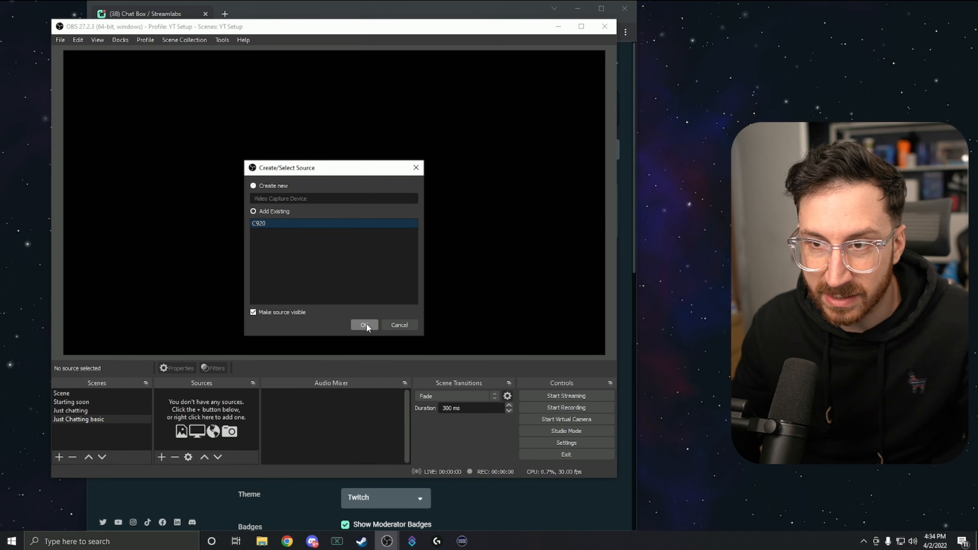
pyautogui.click(364, 325)
pyautogui.click(204, 428)
# - Add the existing Chat box browser source and place it along the right edge of the webcam image
pyautogui.click(161, 457)
pyautogui.click(196, 304)
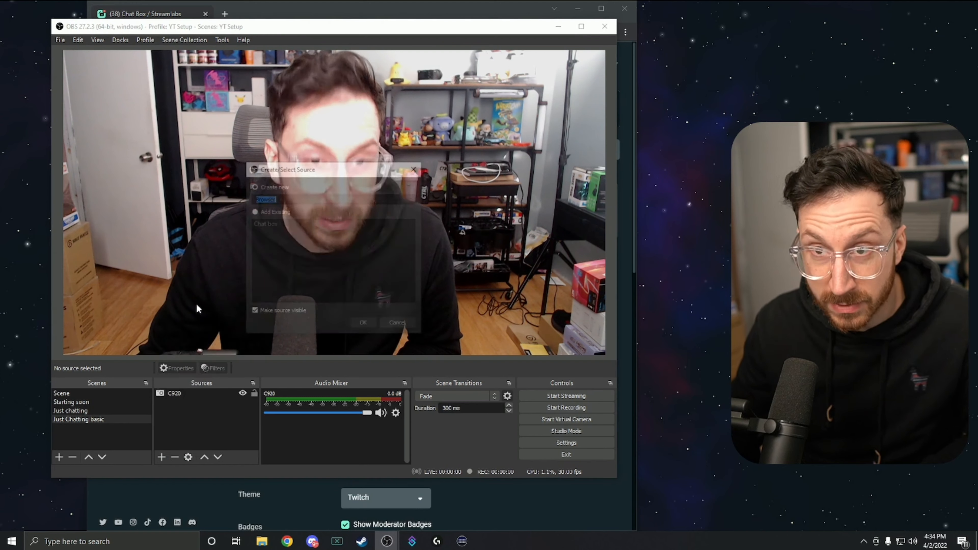
pyautogui.click(253, 212)
pyautogui.click(271, 224)
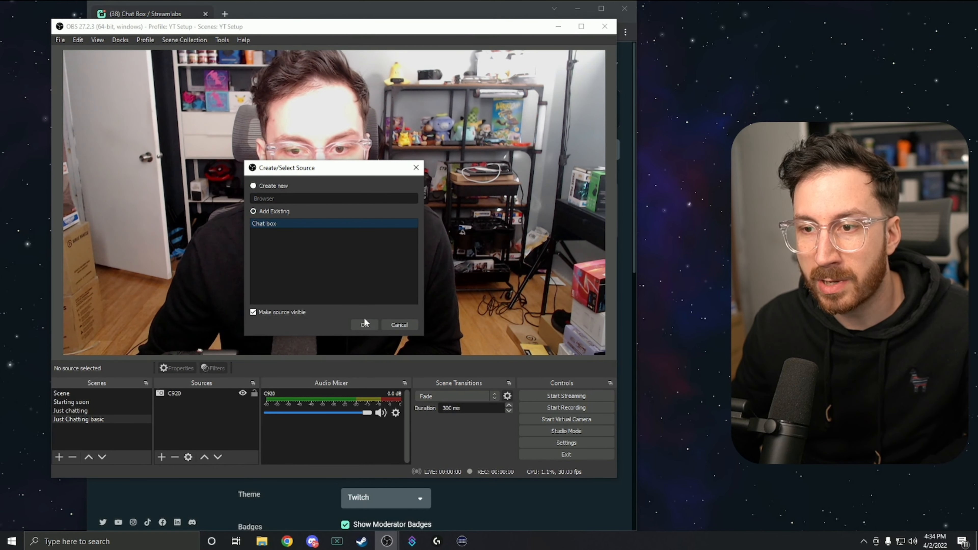
pyautogui.click(365, 324)
pyautogui.moveTo(168, 213); pyautogui.dragTo(470, 250)
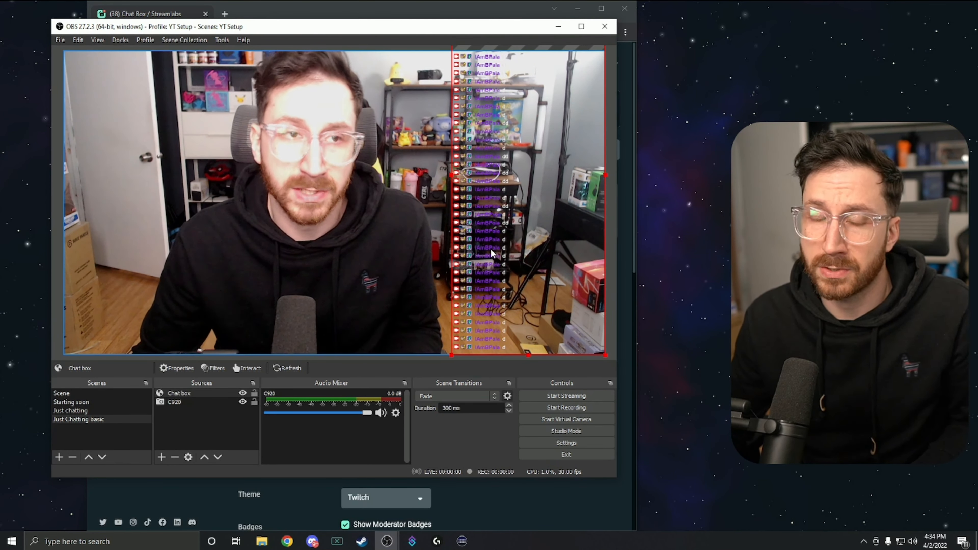
# - Start adding another scene after Just Chatting basic
pyautogui.click(59, 457)
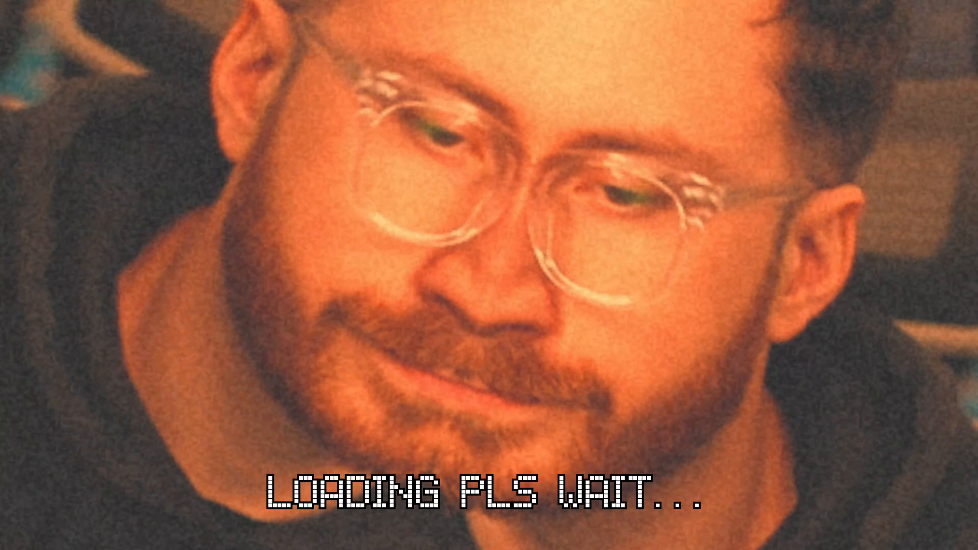